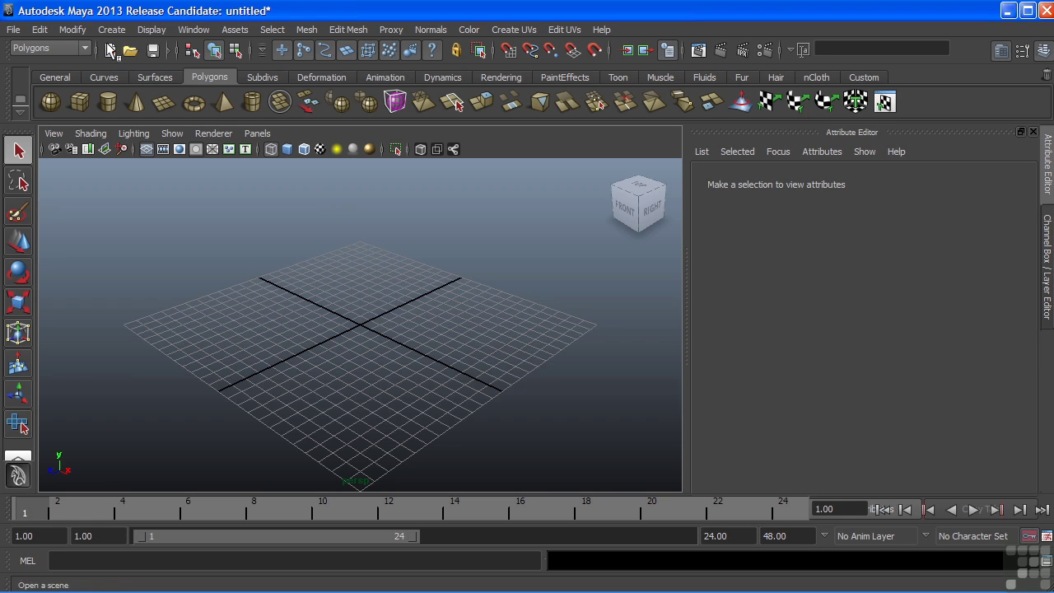
# Open the crow8.mb scene, discarding changes to the untitled scene
pyautogui.click(13, 30)
pyautogui.click(51, 69)
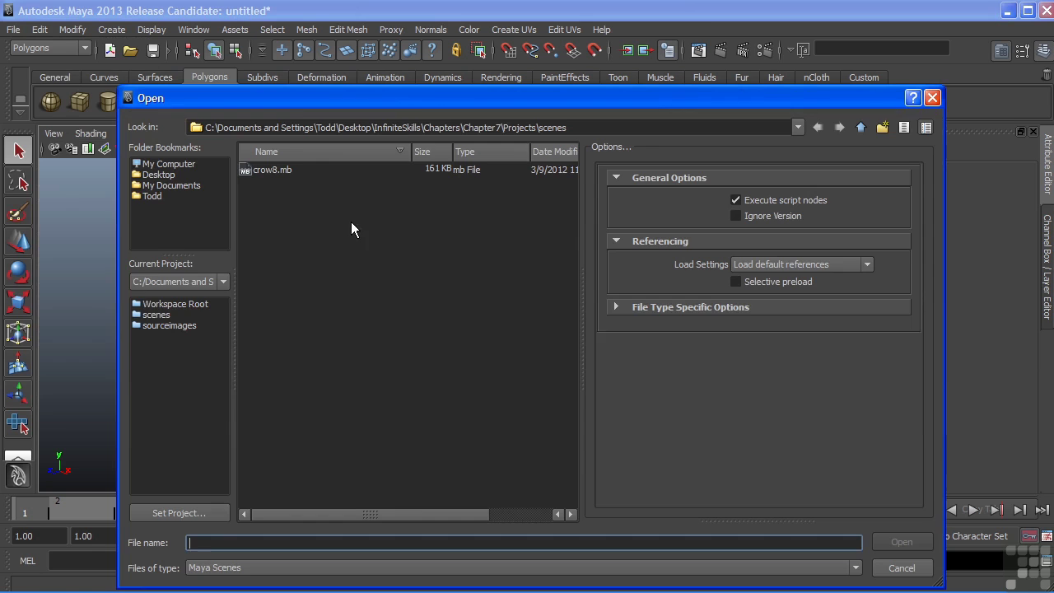
pyautogui.doubleClick(273, 169)
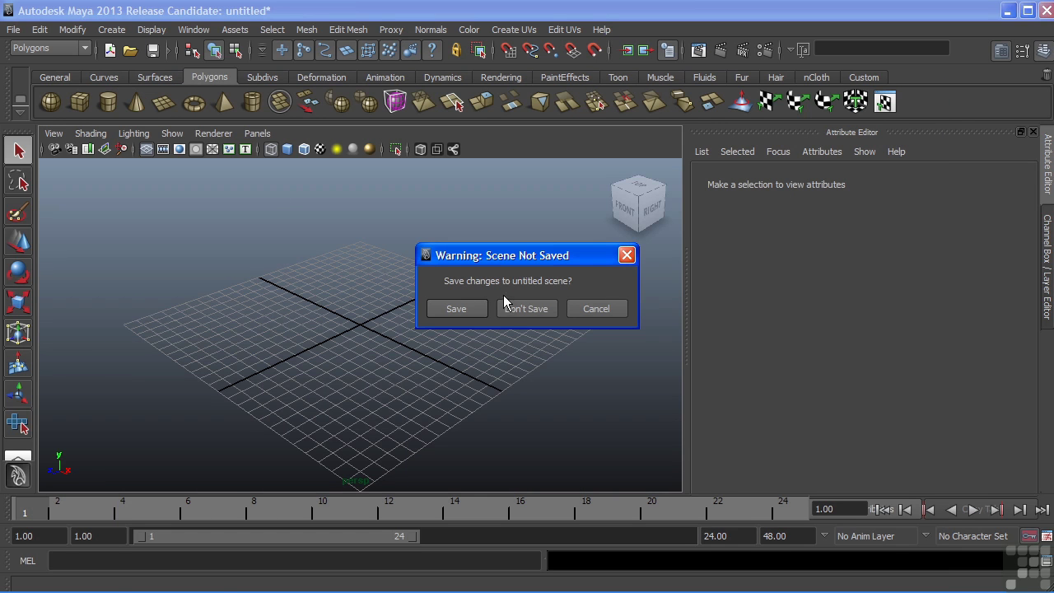
pyautogui.click(527, 309)
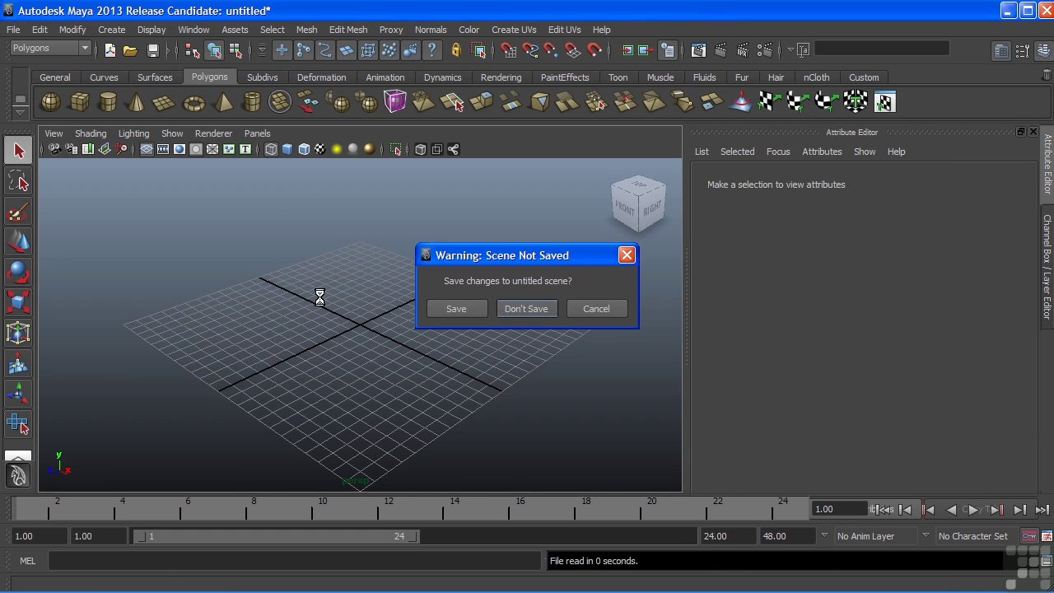
# Select the crow mesh, show its Channel Box, and orbit to its front
pyautogui.click(361, 285)
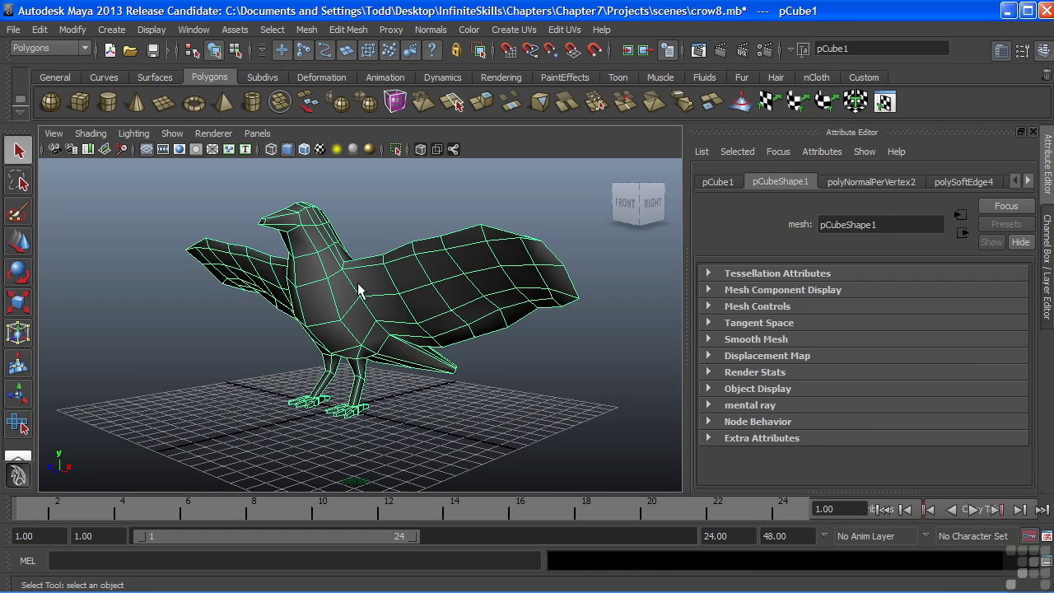
pyautogui.click(1049, 276)
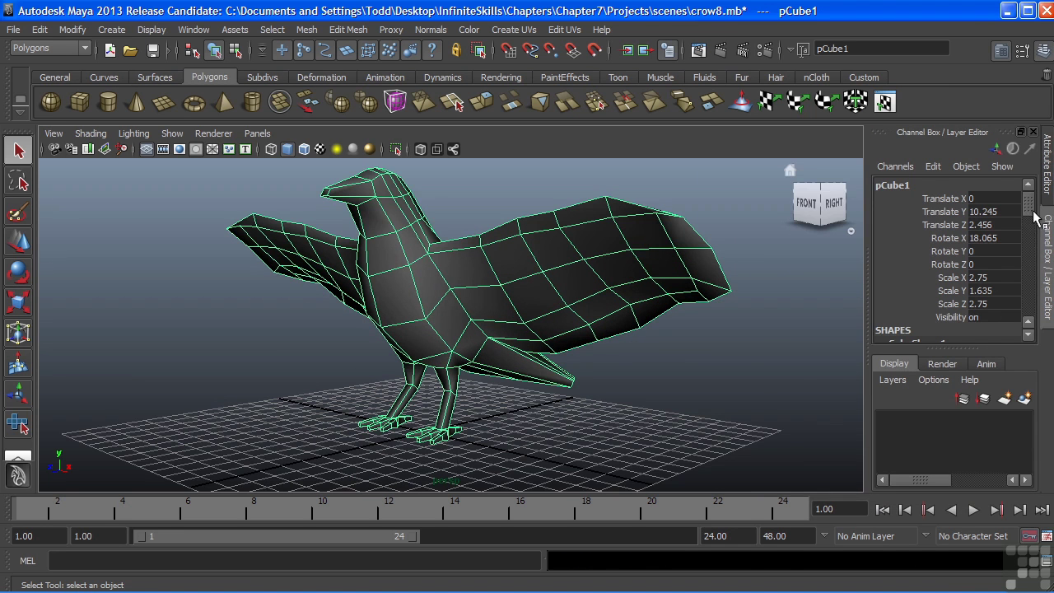
pyautogui.moveTo(1028, 206)
pyautogui.mouseDown()
pyautogui.moveTo(1021, 256)
pyautogui.moveTo(1027, 194)
pyautogui.mouseUp()
pyautogui.keyDown('alt'); pyautogui.moveTo(403, 330); pyautogui.dragTo(416, 313); pyautogui.keyUp('alt')
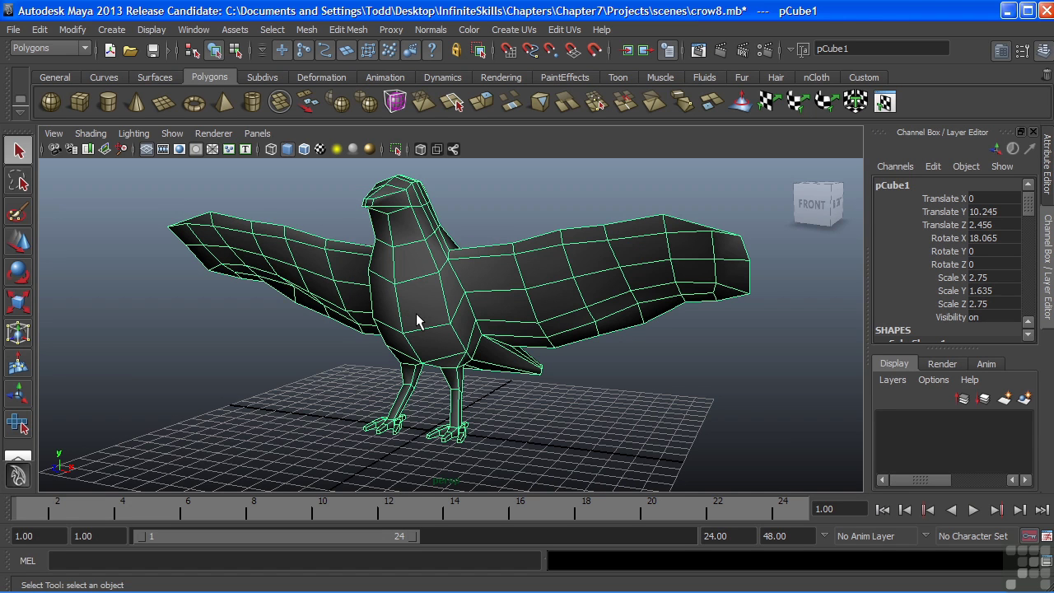
# Freeze the crow's transformations and delete its construction history by type
pyautogui.click(82, 30)
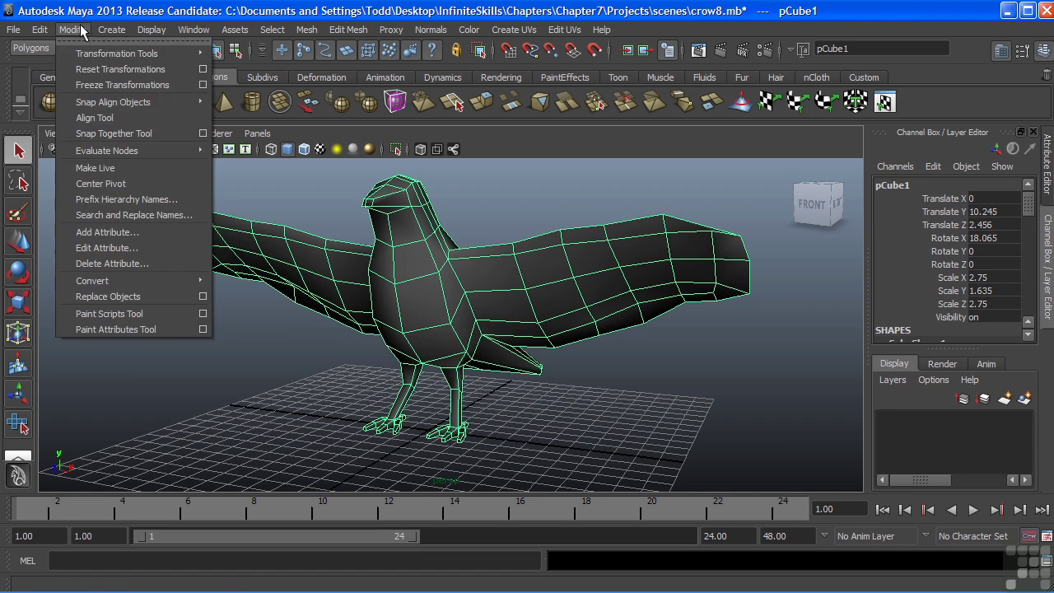
pyautogui.click(82, 85)
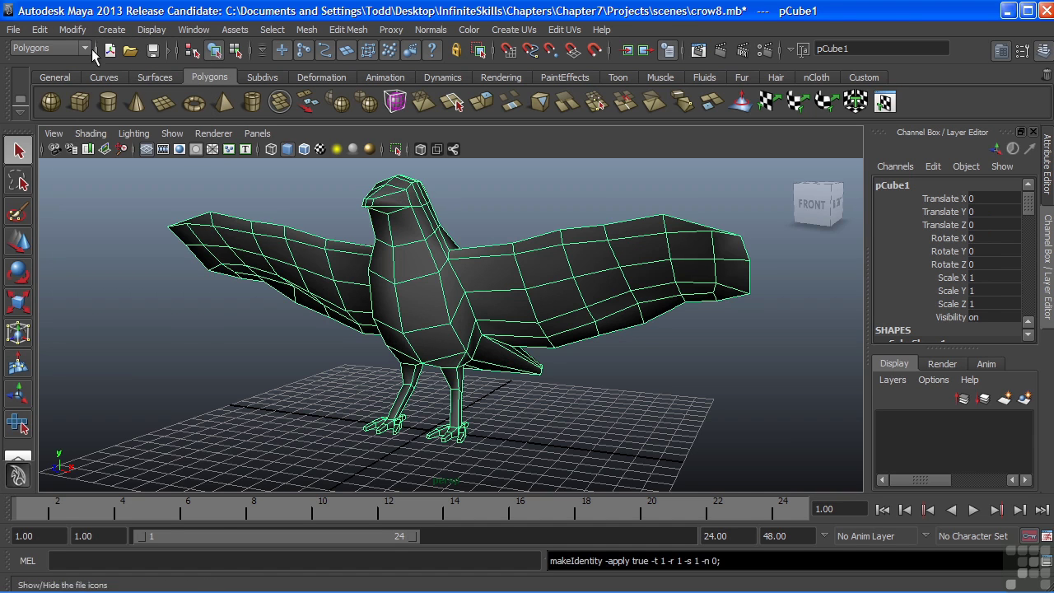
pyautogui.click(39, 30)
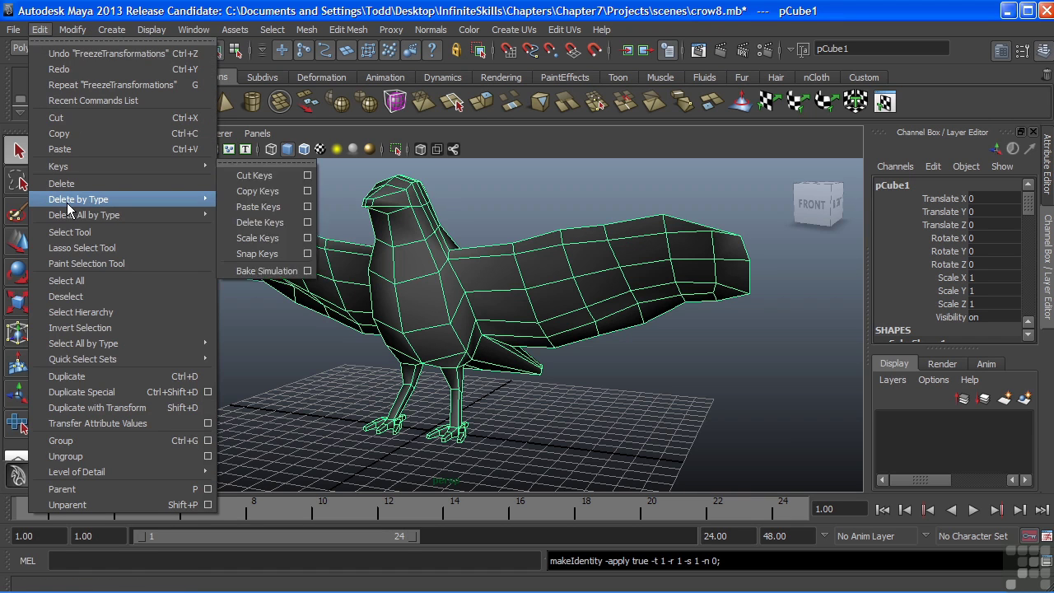
pyautogui.moveTo(66, 204)
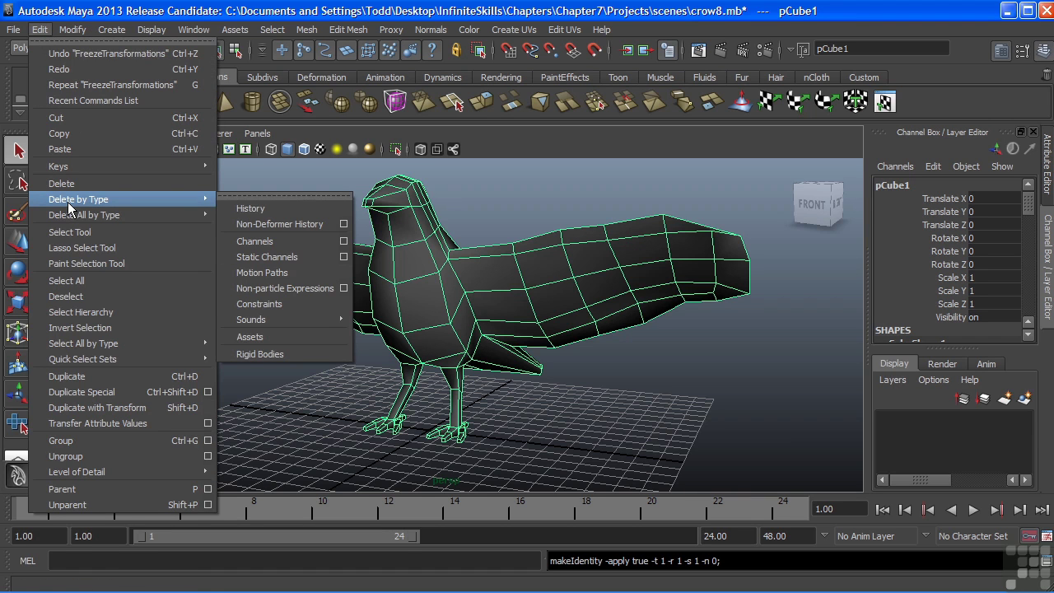
pyautogui.click(251, 207)
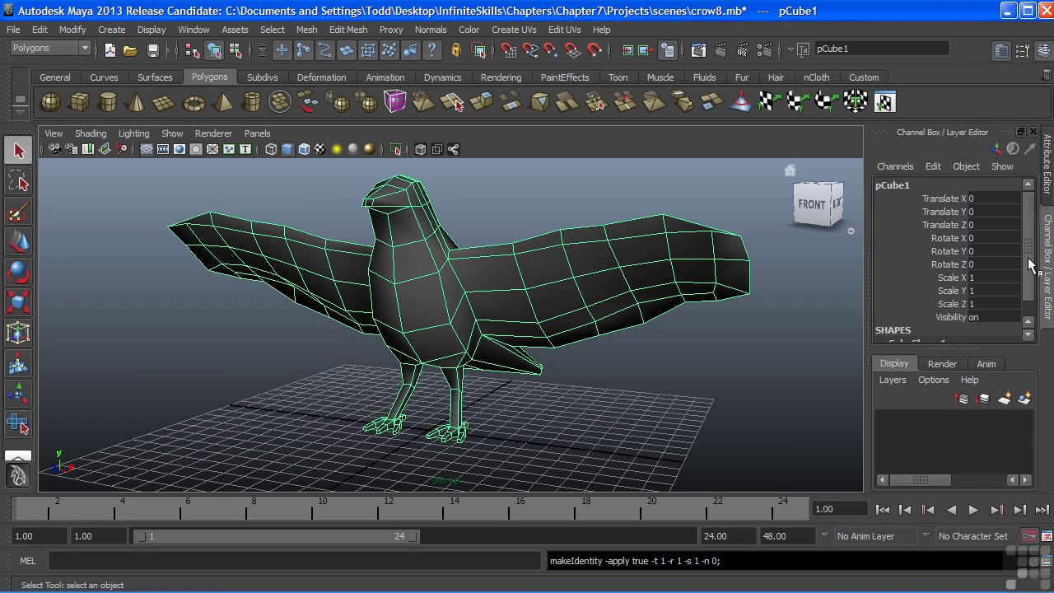
# Orbit around the crow to inspect it, then switch to the four-view layout
pyautogui.scroll(-1, 1031, 264)
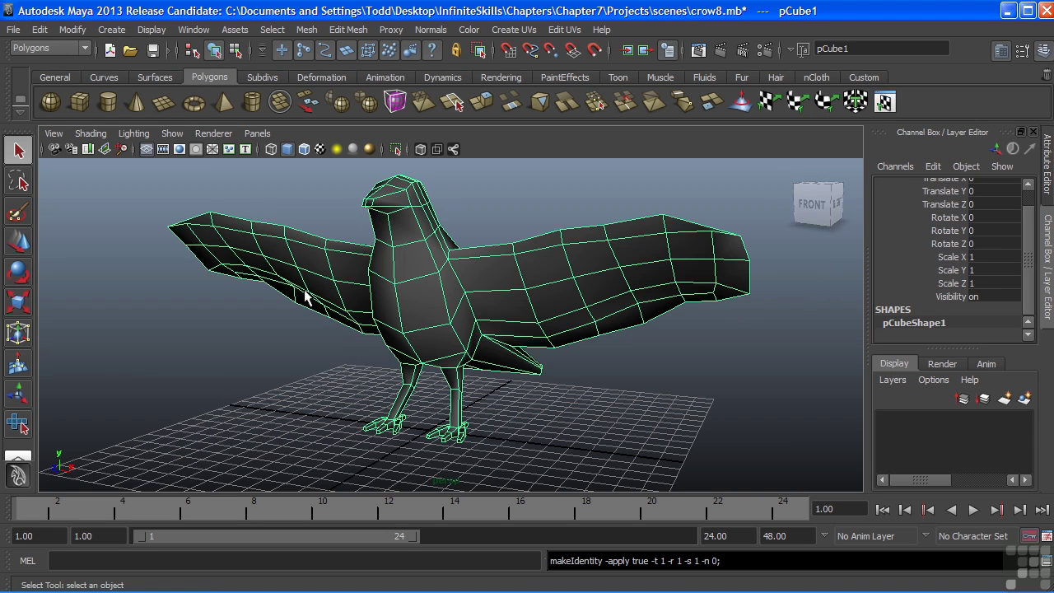
pyautogui.keyDown('alt'); pyautogui.moveTo(499, 329); pyautogui.dragTo(395, 266); pyautogui.keyUp('alt')
pyautogui.keyDown('alt'); pyautogui.moveTo(581, 301); pyautogui.dragTo(586, 309); pyautogui.keyUp('alt')
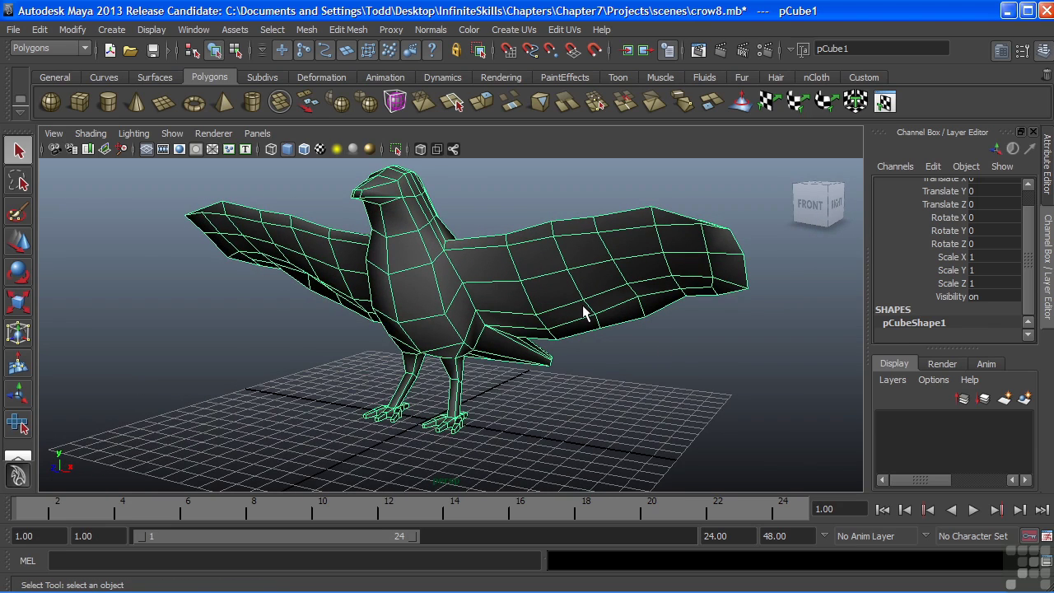
pyautogui.press('space')
# Turn the front view panel into the UV Texture Editor, frame the UV grid, and maximize it
pyautogui.click(257, 318)
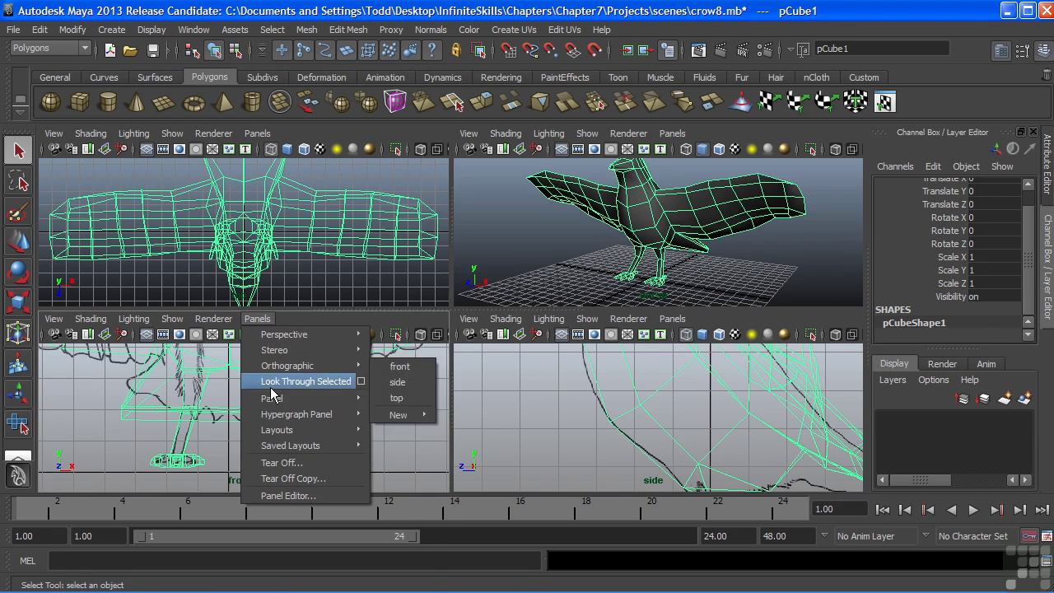
pyautogui.moveTo(272, 397)
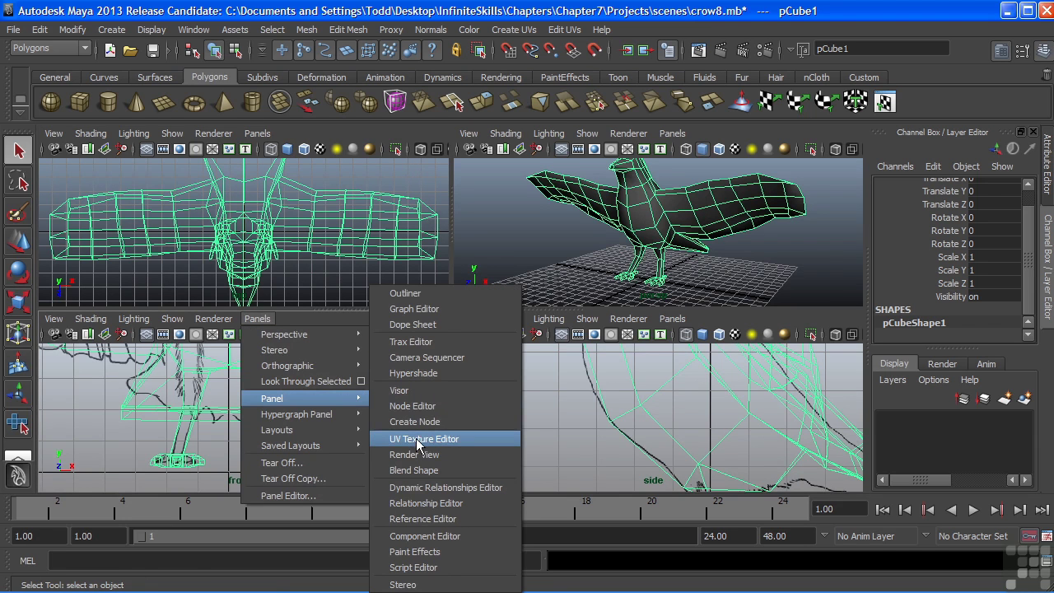
pyautogui.click(417, 442)
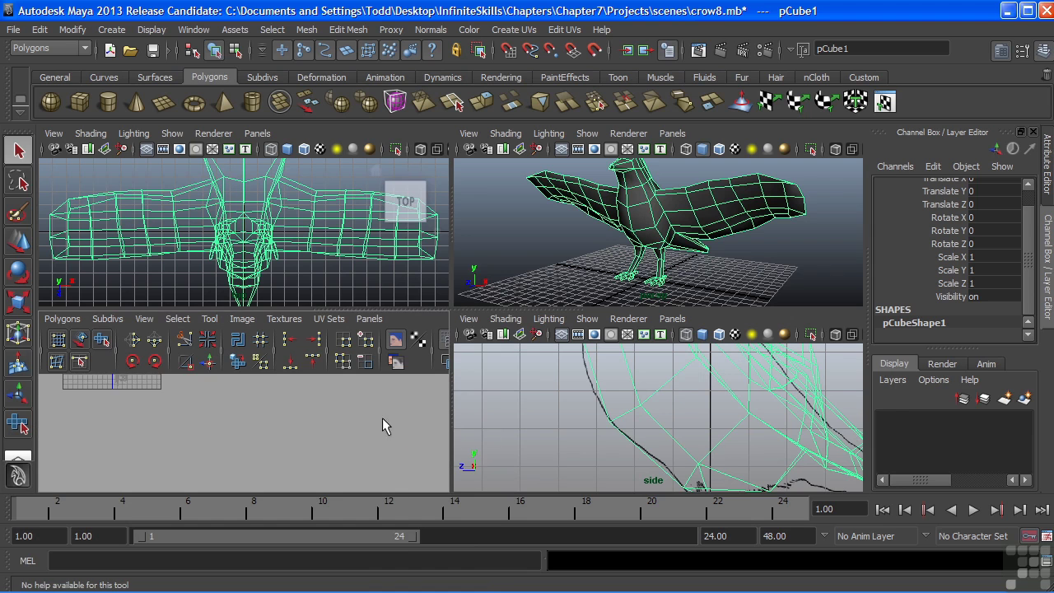
pyautogui.keyDown('alt'); pyautogui.moveTo(313, 423); pyautogui.dragTo(214, 406, button='middle'); pyautogui.keyUp('alt')
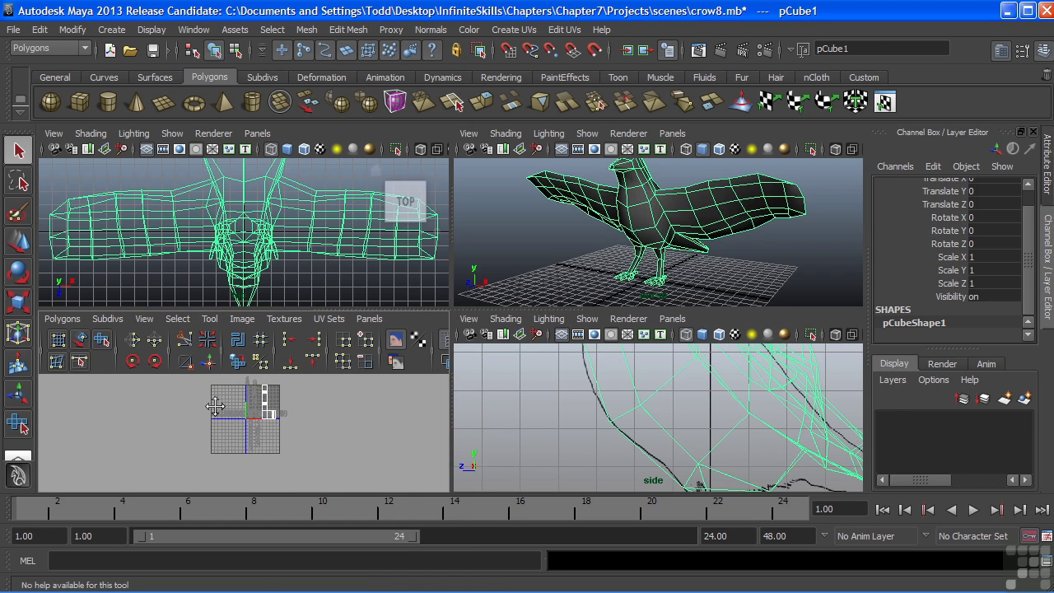
pyautogui.keyDown('alt'); pyautogui.moveTo(214, 406); pyautogui.dragTo(311, 410, button='right'); pyautogui.keyUp('alt')
pyautogui.keyDown('alt'); pyautogui.moveTo(311, 410); pyautogui.dragTo(307, 430, button='middle'); pyautogui.keyUp('alt')
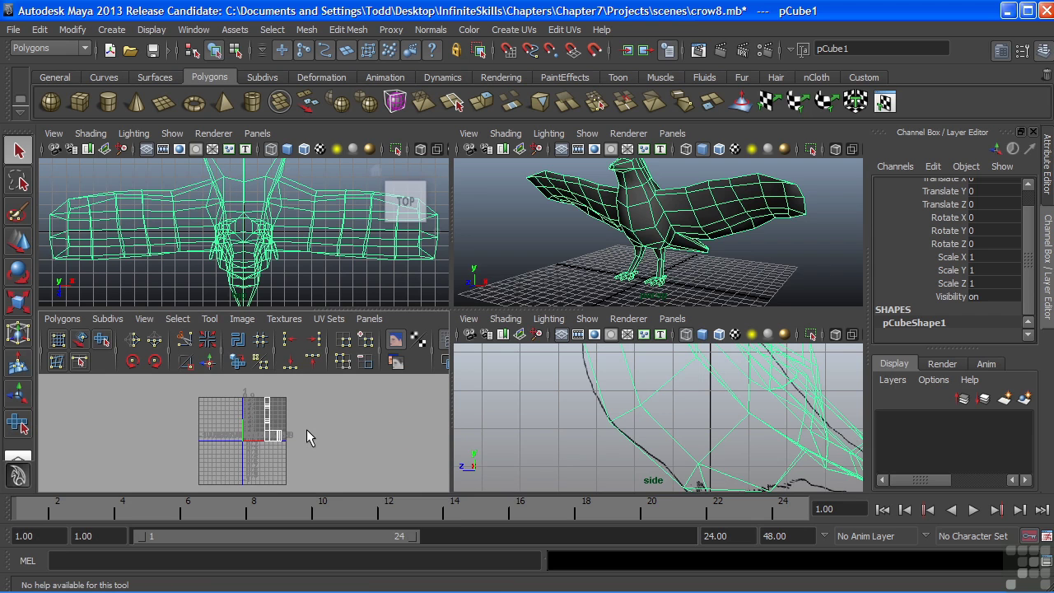
pyautogui.press('space')
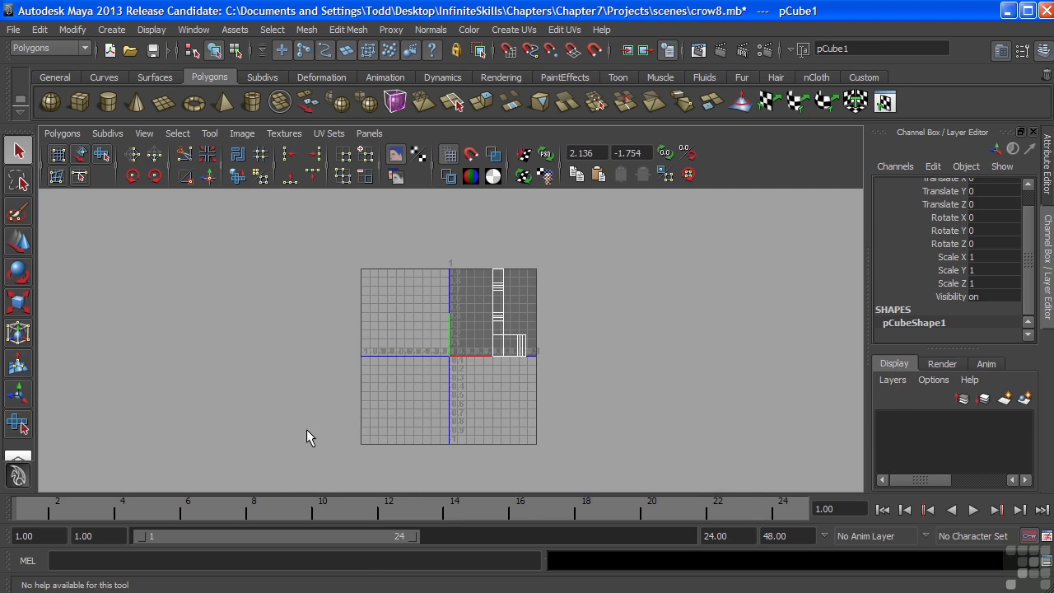
pyautogui.keyDown('alt'); pyautogui.moveTo(328, 321); pyautogui.dragTo(607, 301, button='right'); pyautogui.keyUp('alt')
pyautogui.keyDown('alt'); pyautogui.moveTo(607, 302); pyautogui.dragTo(548, 253, button='middle'); pyautogui.keyUp('alt')
pyautogui.keyDown('alt'); pyautogui.moveTo(486, 340); pyautogui.dragTo(525, 333, button='right'); pyautogui.keyUp('alt')
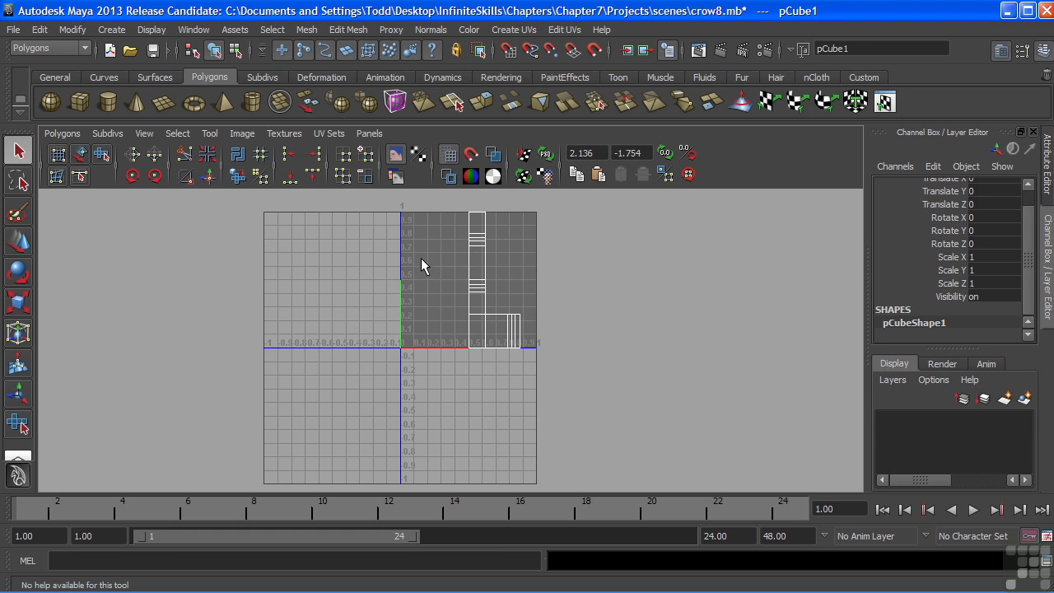
# Pan and zoom in on the crow's UV shells to inspect them
pyautogui.scroll(2, 430, 313)
pyautogui.scroll(-3, 387, 306)
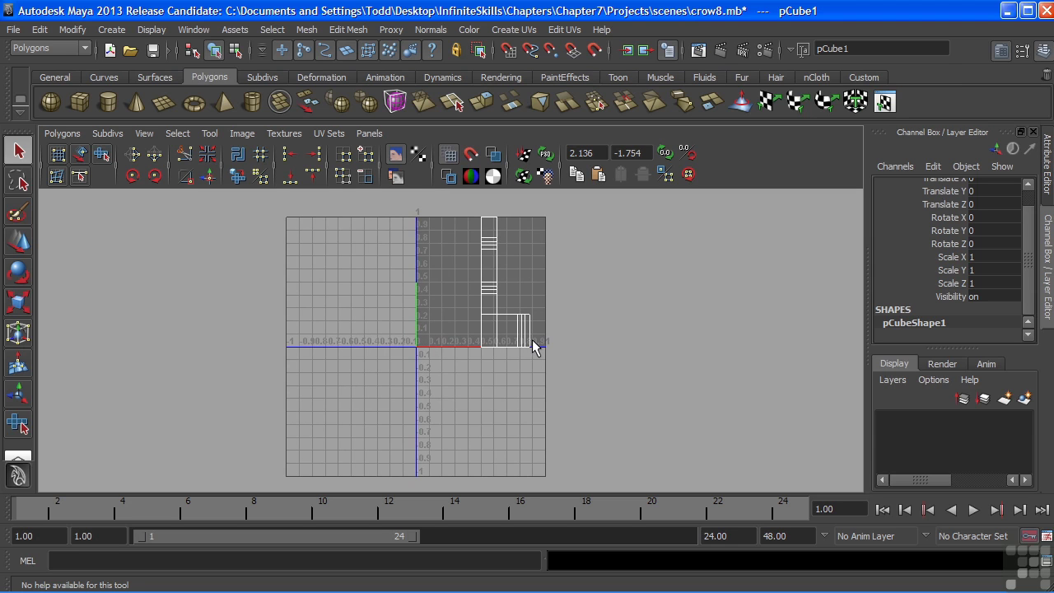
pyautogui.keyDown('alt'); pyautogui.moveTo(527, 344); pyautogui.dragTo(784, 337, button='right'); pyautogui.keyUp('alt')
pyautogui.keyDown('alt'); pyautogui.moveTo(691, 284); pyautogui.dragTo(677, 348, button='middle'); pyautogui.keyUp('alt')
pyautogui.keyDown('alt'); pyautogui.moveTo(678, 348); pyautogui.dragTo(640, 326, button='right'); pyautogui.keyUp('alt')
pyautogui.keyDown('alt'); pyautogui.moveTo(640, 327); pyautogui.dragTo(650, 343, button='middle'); pyautogui.keyUp('alt')
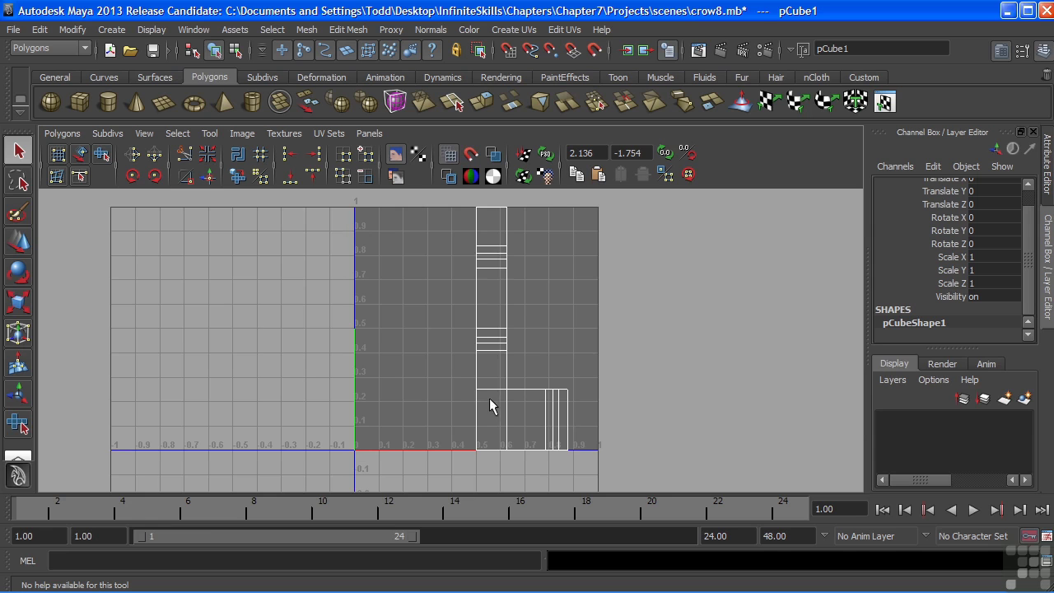
pyautogui.scroll(-2, 436, 379)
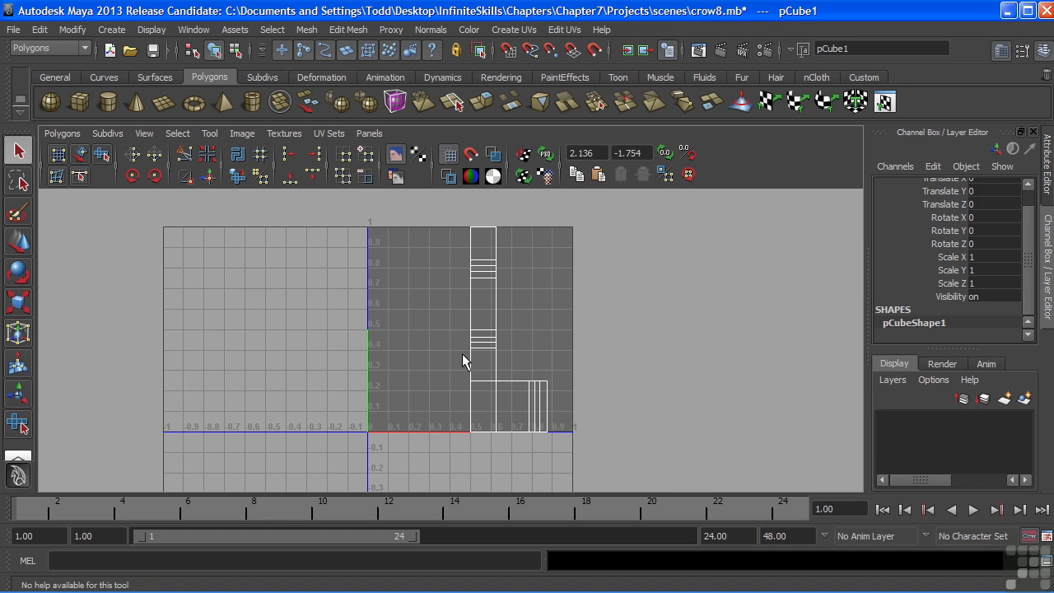
# Reframe the UV layout, then return to the four-view layout
pyautogui.keyDown('alt'); pyautogui.moveTo(607, 291); pyautogui.dragTo(164, 319, button='right'); pyautogui.keyUp('alt')
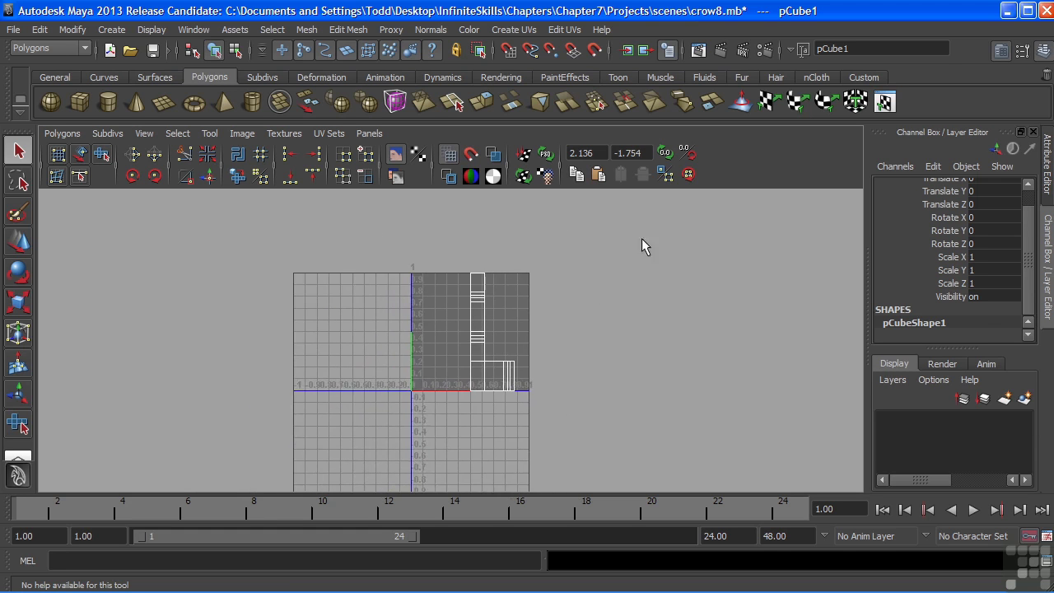
pyautogui.keyDown('alt'); pyautogui.moveTo(645, 246); pyautogui.dragTo(145, 235, button='right'); pyautogui.keyUp('alt')
pyautogui.keyDown('alt'); pyautogui.moveTo(146, 235); pyautogui.dragTo(289, 329, button='middle'); pyautogui.keyUp('alt')
pyautogui.keyDown('alt'); pyautogui.moveTo(289, 329); pyautogui.dragTo(701, 355, button='right'); pyautogui.keyUp('alt')
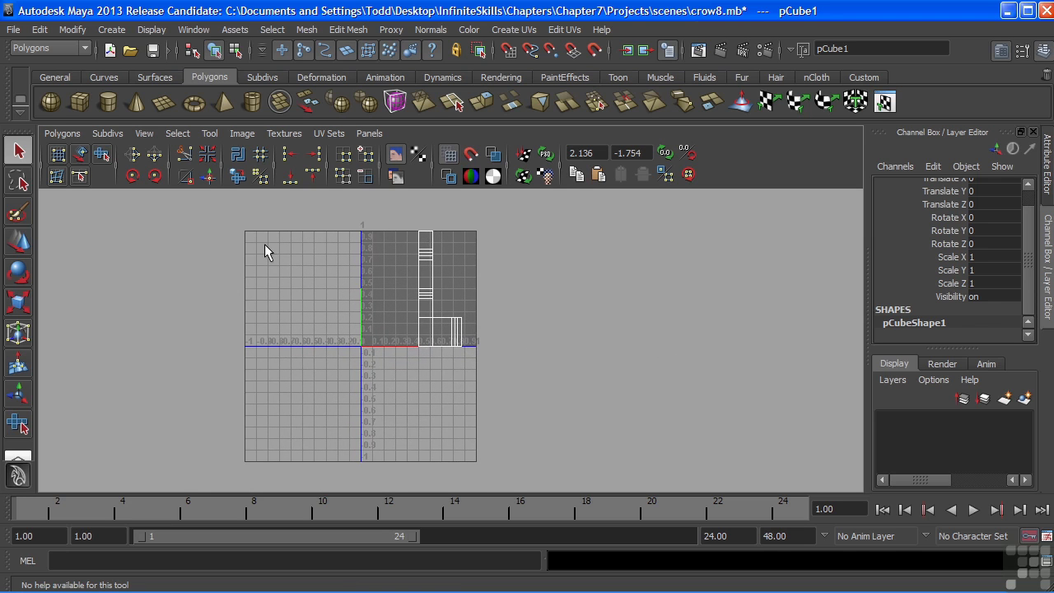
pyautogui.keyDown('alt'); pyautogui.moveTo(286, 308); pyautogui.dragTo(722, 348, button='right'); pyautogui.keyUp('alt')
pyautogui.keyDown('alt'); pyautogui.moveTo(722, 348); pyautogui.dragTo(763, 392, button='middle'); pyautogui.keyUp('alt')
pyautogui.keyDown('alt'); pyautogui.moveTo(764, 392); pyautogui.dragTo(541, 313, button='right'); pyautogui.keyUp('alt')
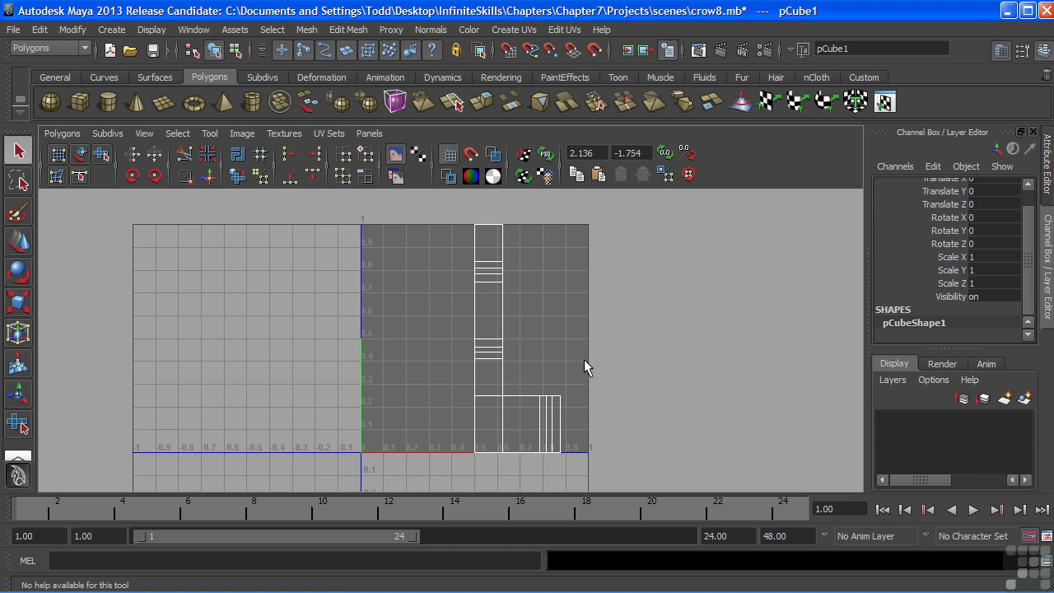
pyautogui.keyDown('alt'); pyautogui.moveTo(563, 348); pyautogui.dragTo(558, 338, button='middle'); pyautogui.keyUp('alt')
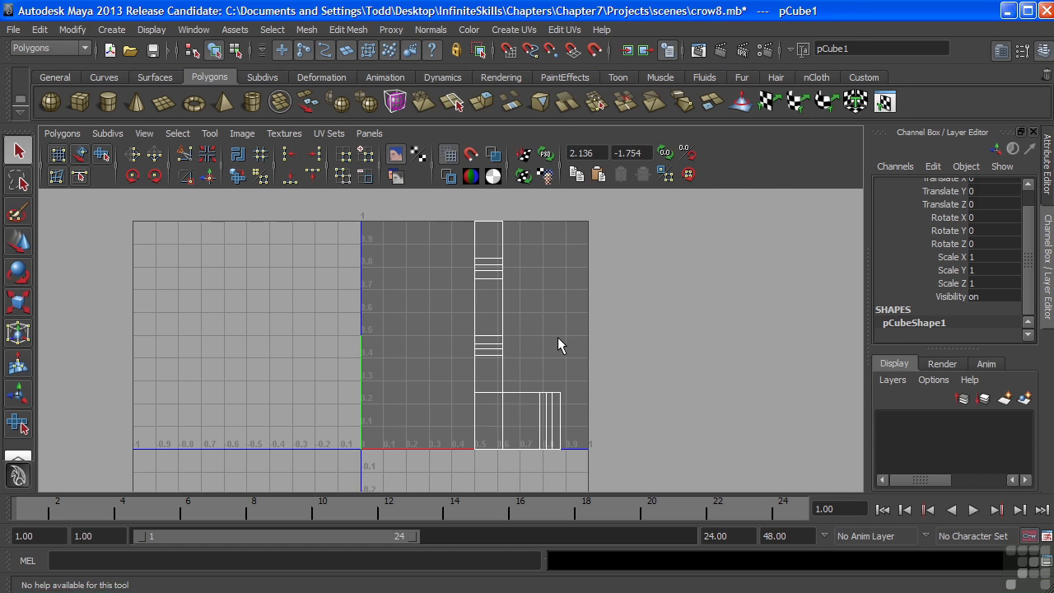
pyautogui.press('space')
# Maximize the perspective view and marquee-select all faces of the right wing
pyautogui.keyDown('alt'); pyautogui.moveTo(547, 229); pyautogui.dragTo(528, 231); pyautogui.keyUp('alt')
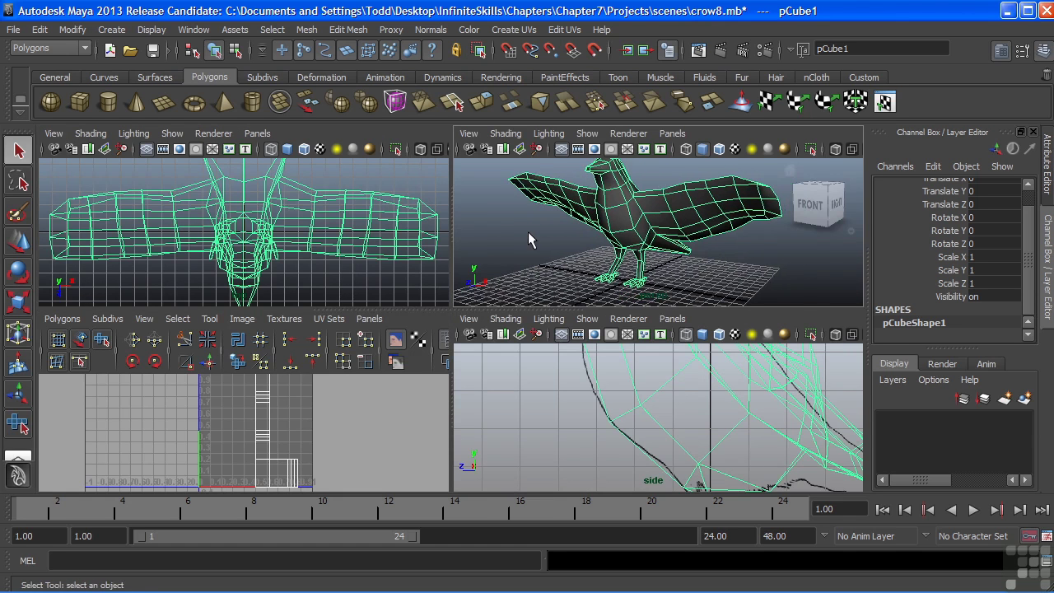
pyautogui.press('space')
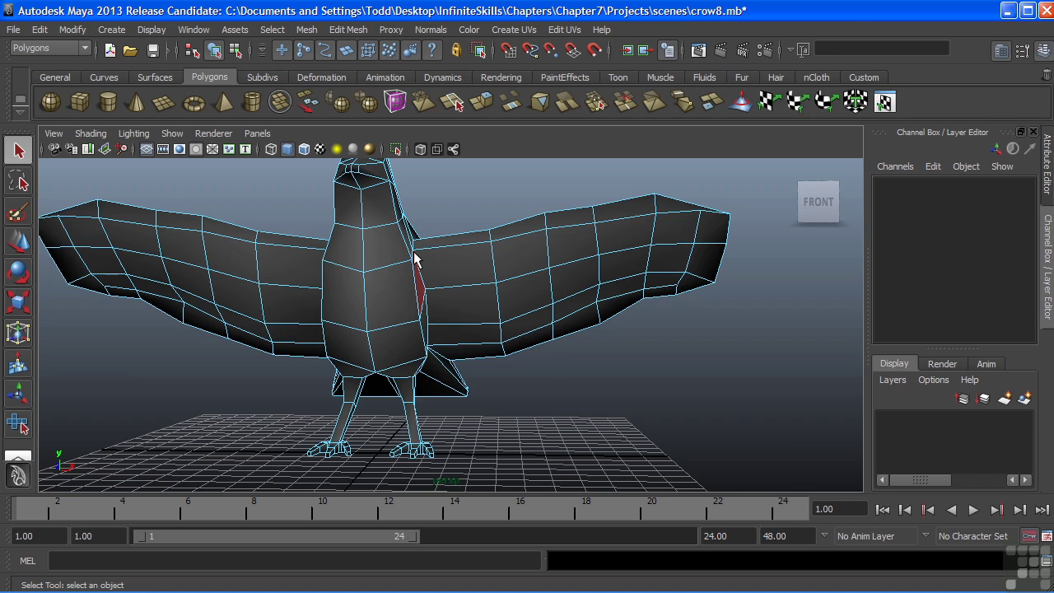
pyautogui.moveTo(481, 259); pyautogui.dragTo(479, 298, button='right')
pyautogui.keyDown('alt'); pyautogui.moveTo(479, 298); pyautogui.dragTo(516, 327); pyautogui.keyUp('alt')
pyautogui.moveTo(460, 184); pyautogui.dragTo(729, 365)
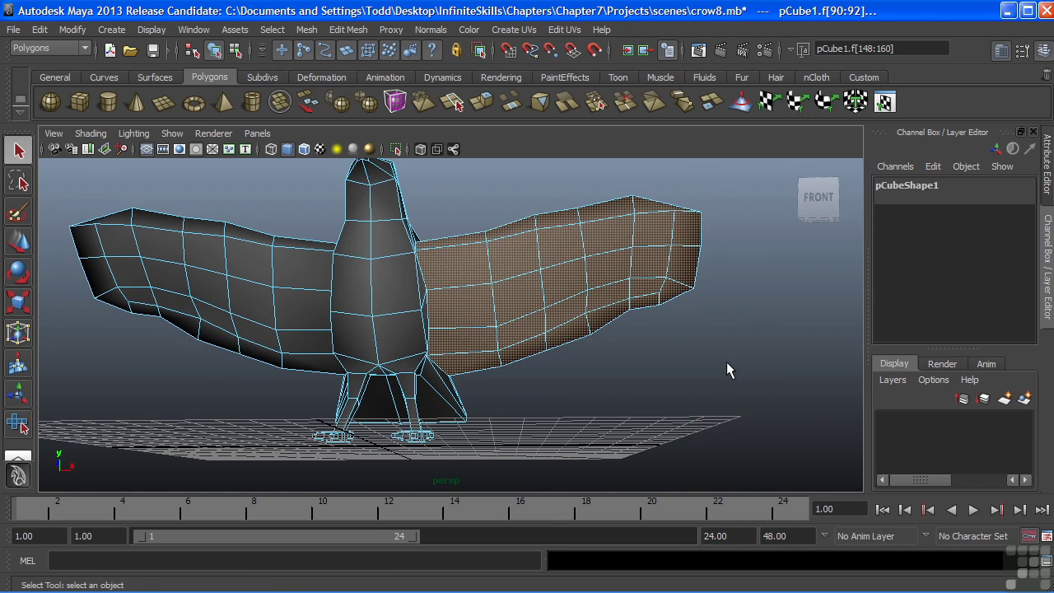
# Orbit around the crow to inspect the selected wing faces from several angles
pyautogui.moveTo(618, 301)
pyautogui.keyDown('alt'); pyautogui.mouseDown()
pyautogui.moveTo(569, 313)
pyautogui.moveTo(607, 348)
pyautogui.moveTo(600, 390)
pyautogui.moveTo(371, 381)
pyautogui.moveTo(288, 343)
pyautogui.moveTo(602, 345)
pyautogui.moveTo(626, 314)
pyautogui.mouseUp(); pyautogui.keyUp('alt')
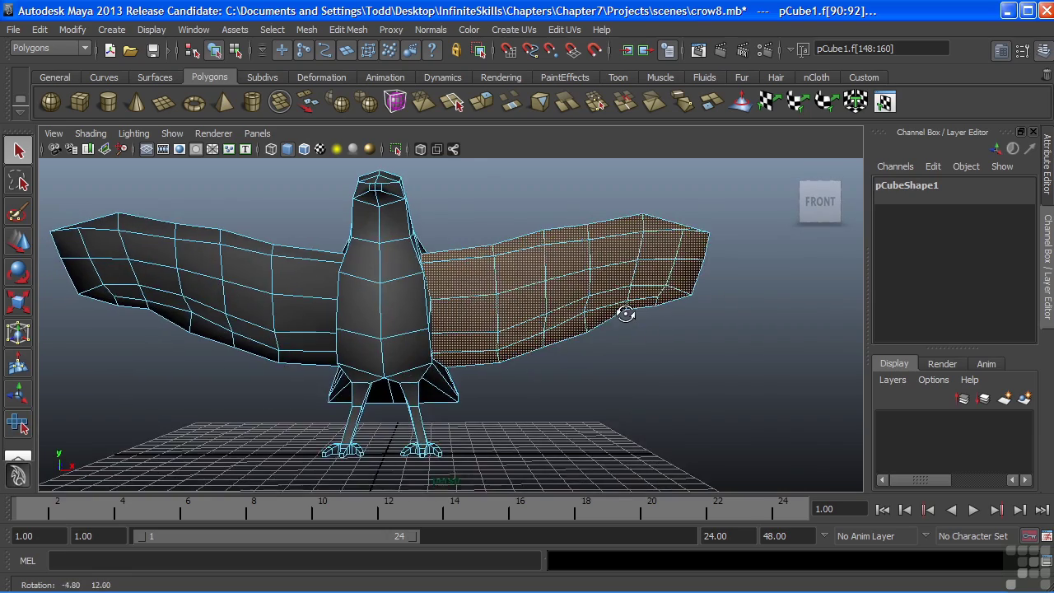
pyautogui.press('[')
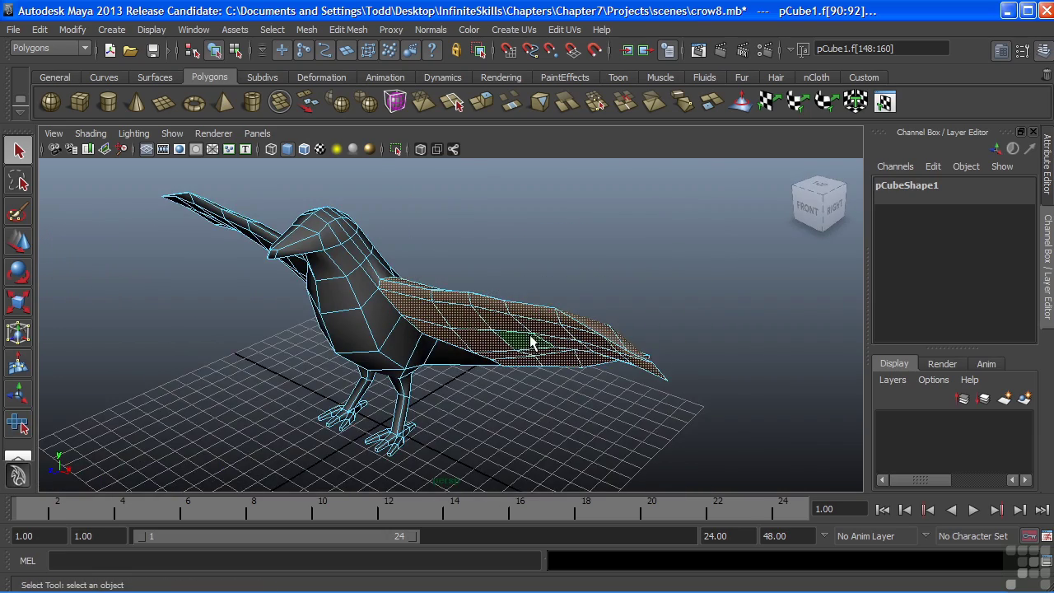
pyautogui.keyDown('alt'); pyautogui.moveTo(483, 371); pyautogui.dragTo(528, 348); pyautogui.keyUp('alt')
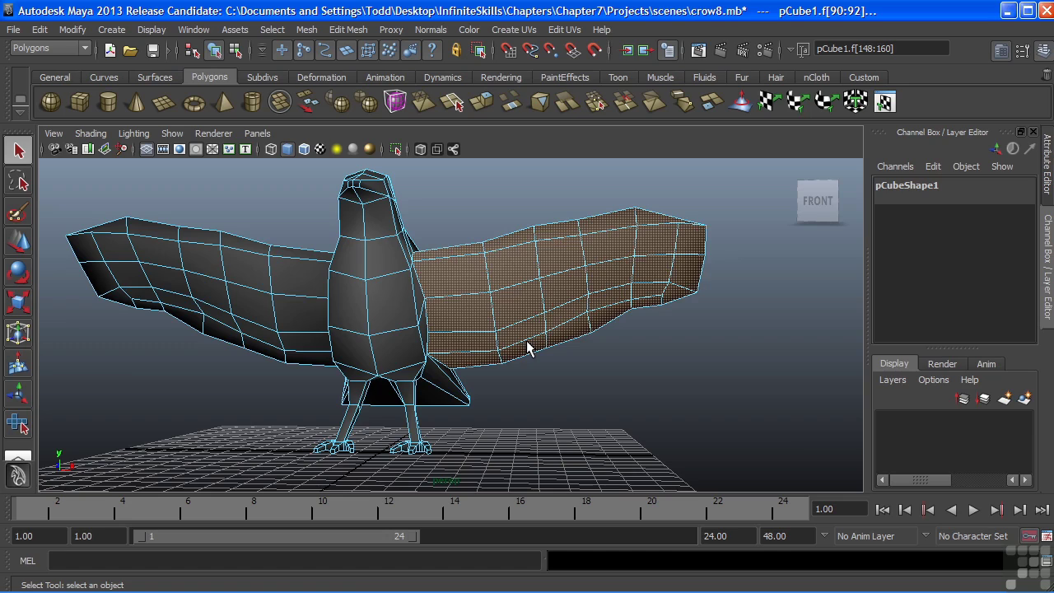
pyautogui.moveTo(529, 348)
pyautogui.keyDown('alt'); pyautogui.mouseDown()
pyautogui.moveTo(551, 329)
pyautogui.moveTo(544, 338)
pyautogui.mouseUp(); pyautogui.keyUp('alt')
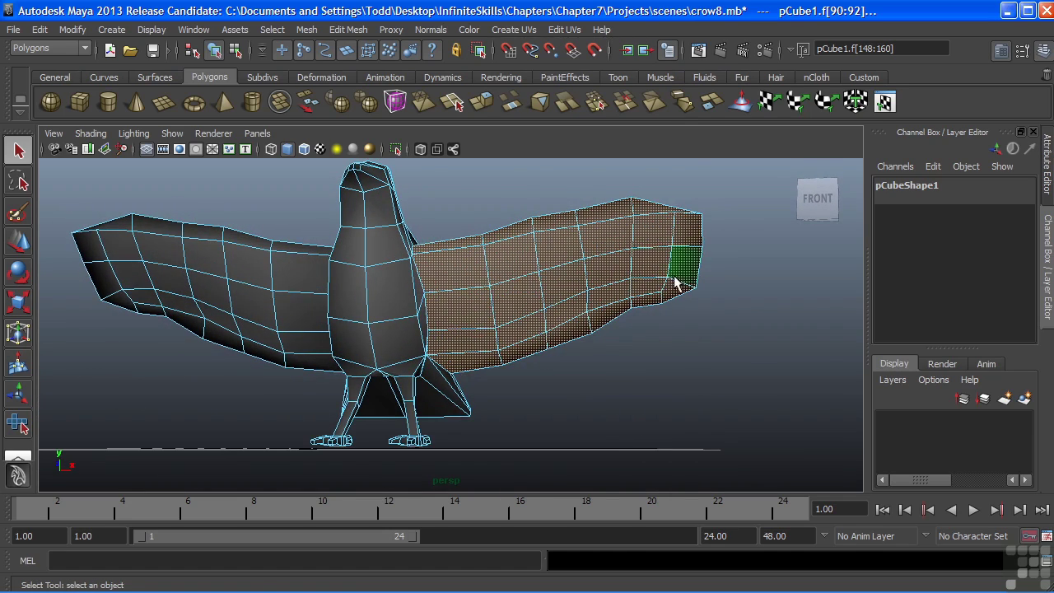
pyautogui.keyDown('alt'); pyautogui.moveTo(683, 280); pyautogui.dragTo(545, 280); pyautogui.keyUp('alt')
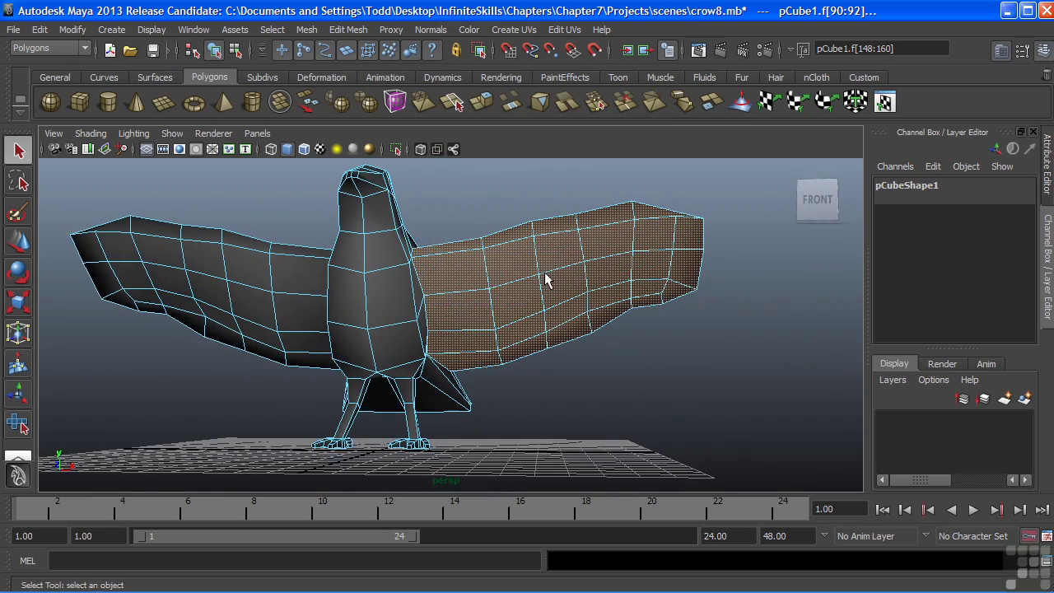
# Tear off the Create UVs menu as a floating panel and move it aside
pyautogui.click(515, 31)
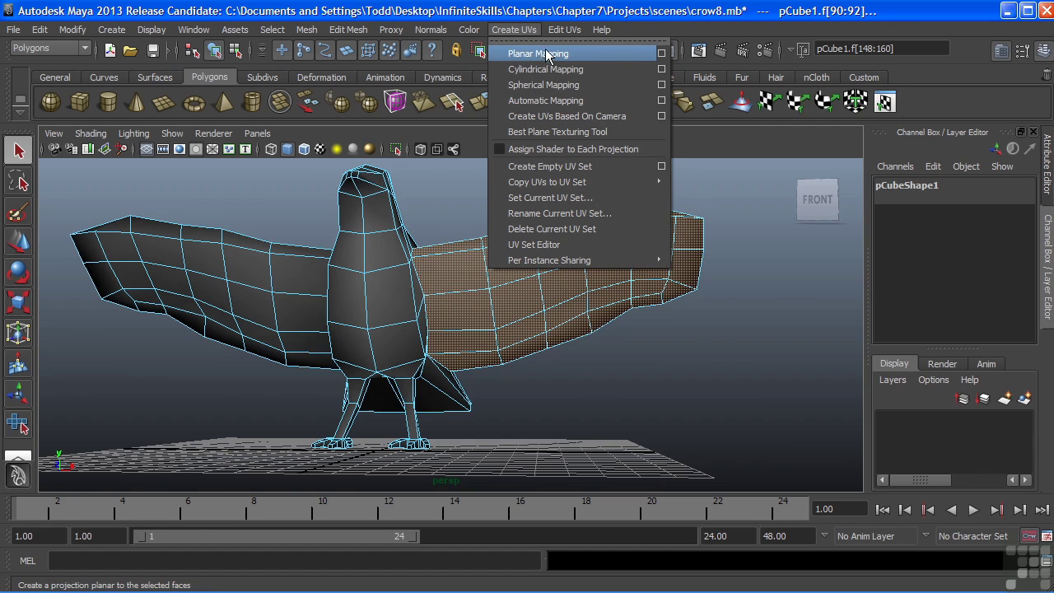
pyautogui.click(545, 40)
pyautogui.moveTo(553, 29); pyautogui.dragTo(798, 92)
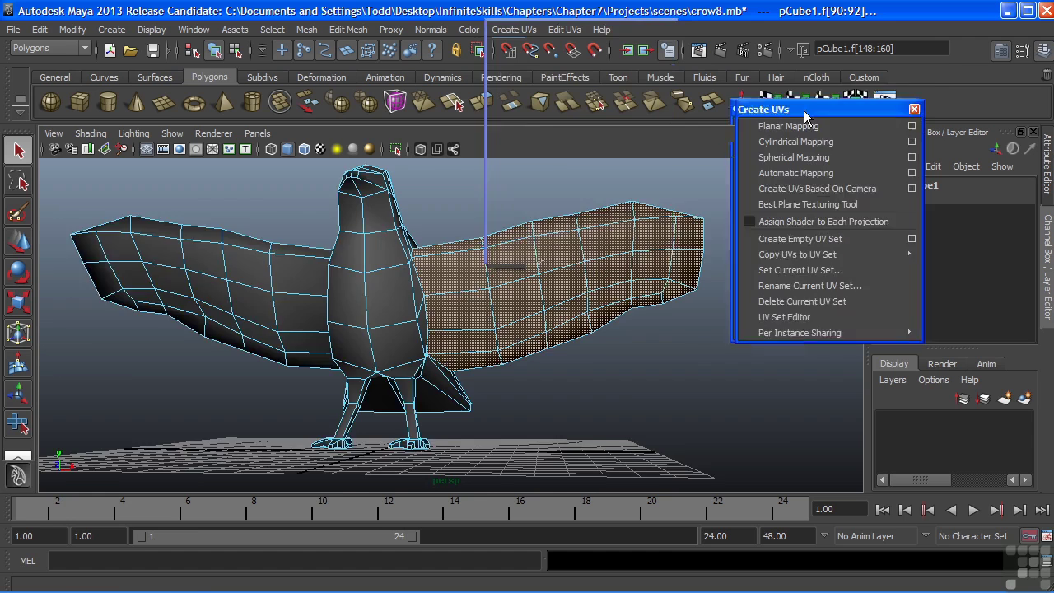
pyautogui.keyDown('alt'); pyautogui.moveTo(395, 363); pyautogui.dragTo(455, 372); pyautogui.keyUp('alt')
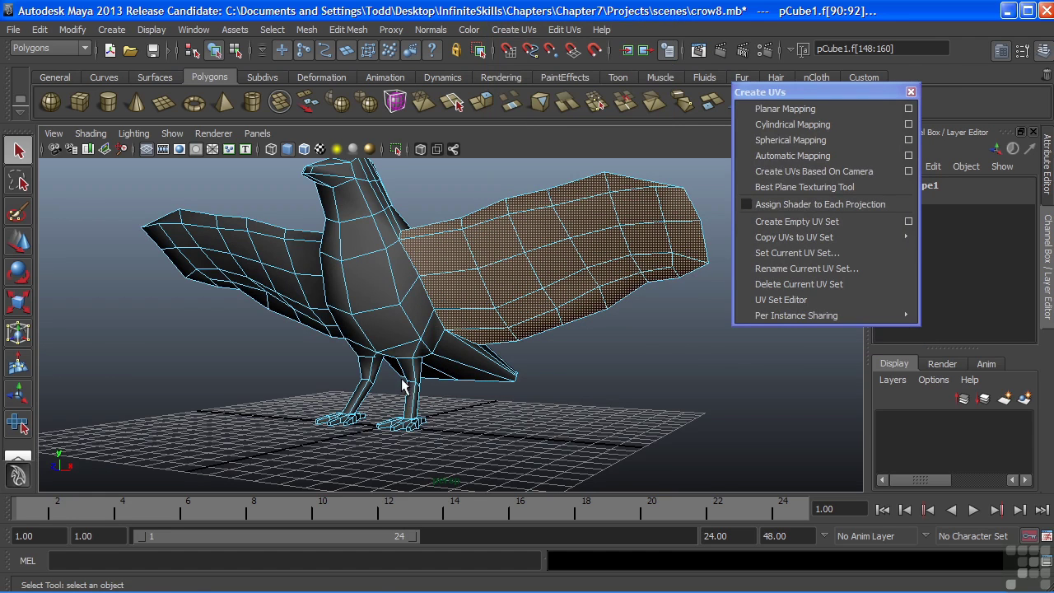
# Select the faces of one of the crow's legs, then orbit to view the whole crow
pyautogui.moveTo(412, 398); pyautogui.dragTo(410, 320, button='right')
pyautogui.keyDown('alt'); pyautogui.moveTo(454, 304); pyautogui.dragTo(459, 364); pyautogui.keyUp('alt')
pyautogui.moveTo(385, 376); pyautogui.dragTo(434, 418)
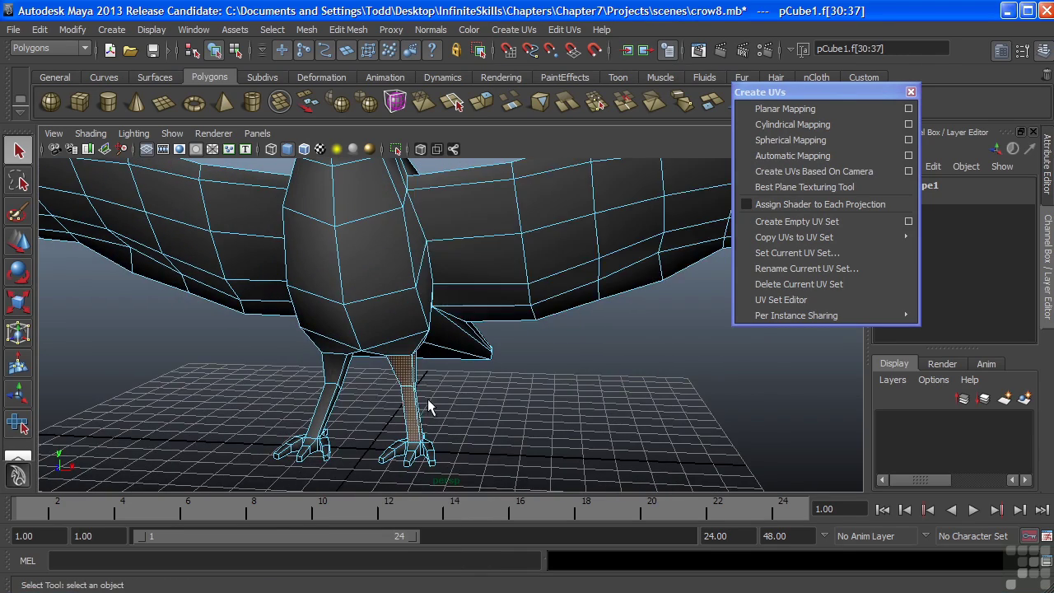
pyautogui.keyDown('alt'); pyautogui.moveTo(555, 399); pyautogui.dragTo(635, 381); pyautogui.keyUp('alt')
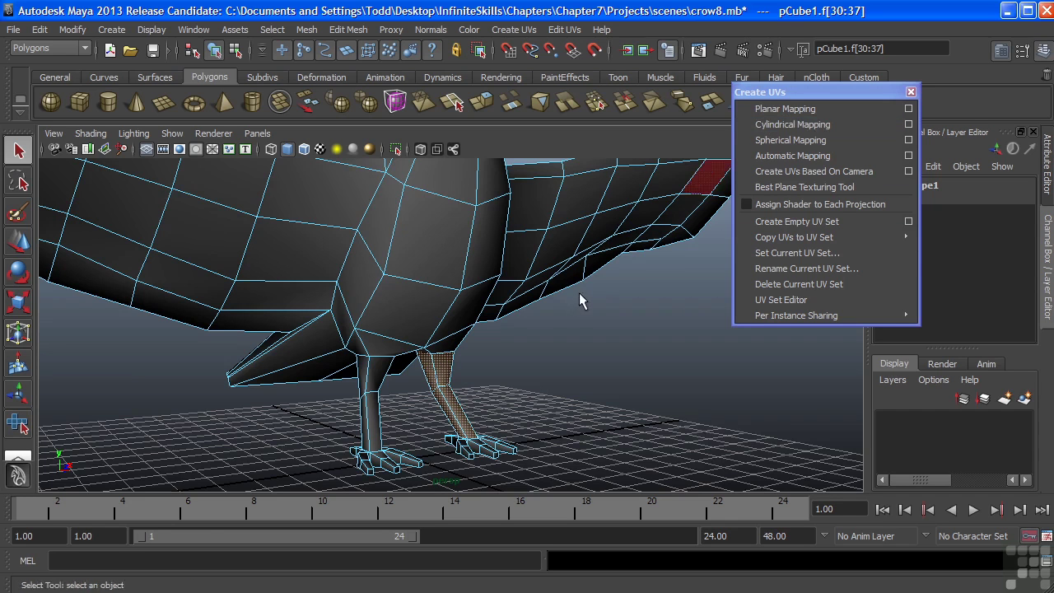
pyautogui.keyDown('alt'); pyautogui.moveTo(578, 292); pyautogui.dragTo(708, 206); pyautogui.keyUp('alt')
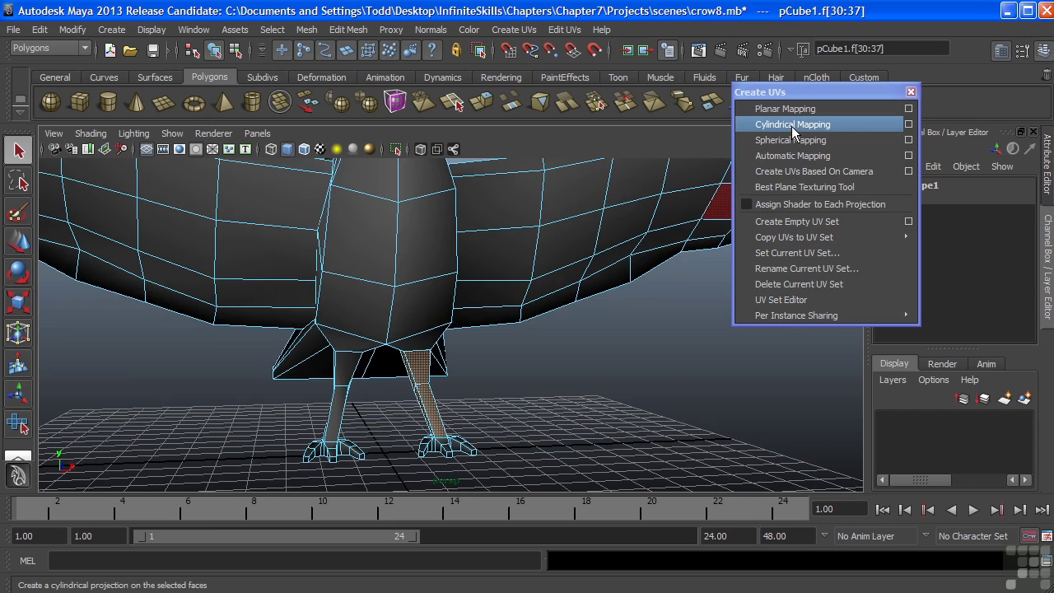
pyautogui.keyDown('alt'); pyautogui.moveTo(525, 333); pyautogui.dragTo(422, 311, button='right'); pyautogui.keyUp('alt')
pyautogui.keyDown('alt'); pyautogui.moveTo(423, 311); pyautogui.dragTo(626, 400); pyautogui.keyUp('alt')
# Reselect the wing faces and open the Planar Mapping options from the floating panel
pyautogui.click(492, 350)
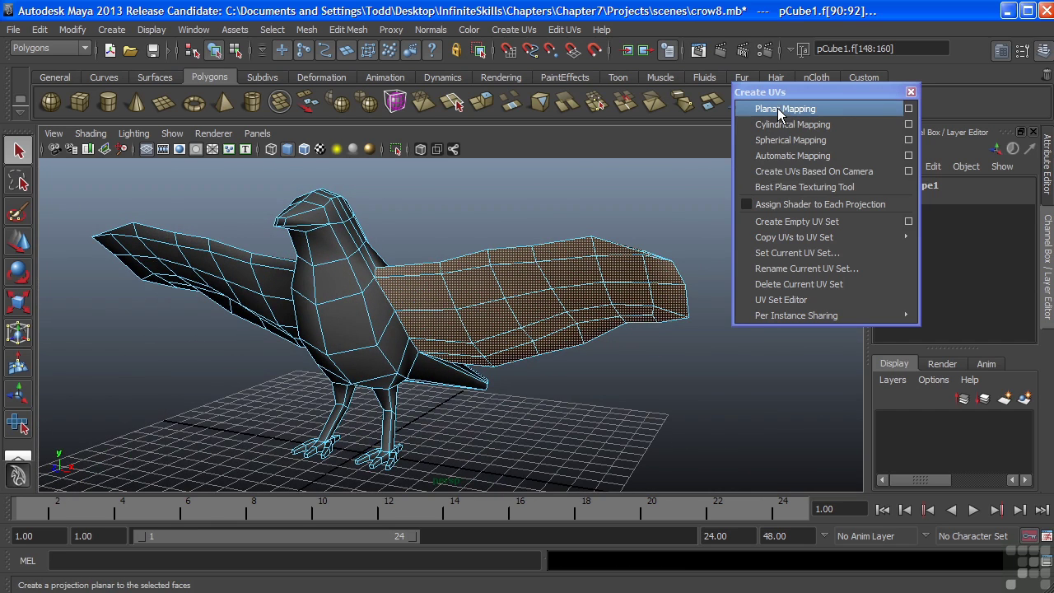
pyautogui.click(908, 111)
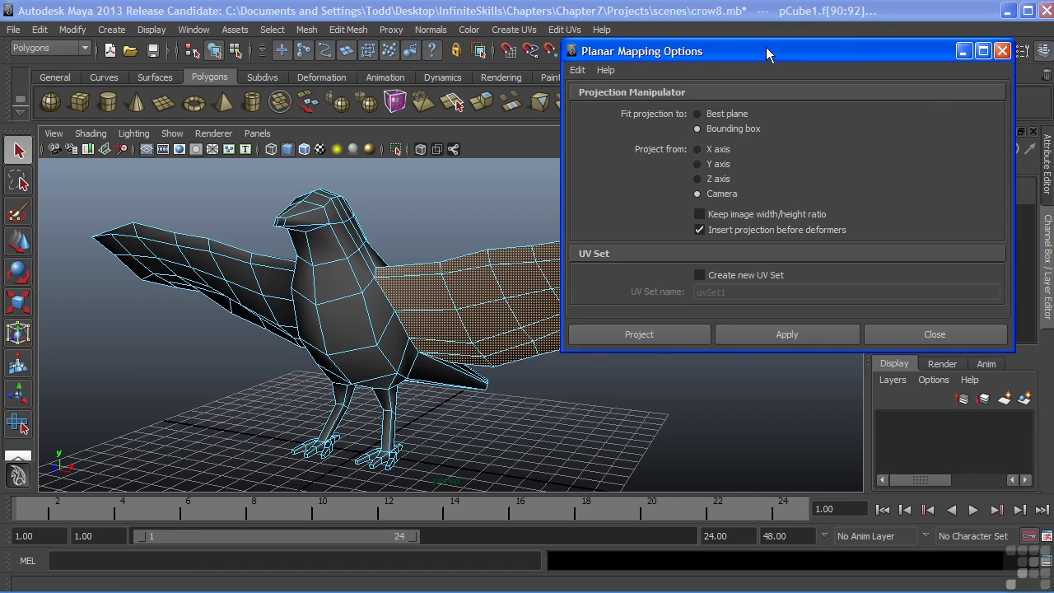
pyautogui.moveTo(766, 53); pyautogui.dragTo(800, 28)
pyautogui.keyDown('alt'); pyautogui.moveTo(485, 172); pyautogui.dragTo(250, 256, button='middle'); pyautogui.keyUp('alt')
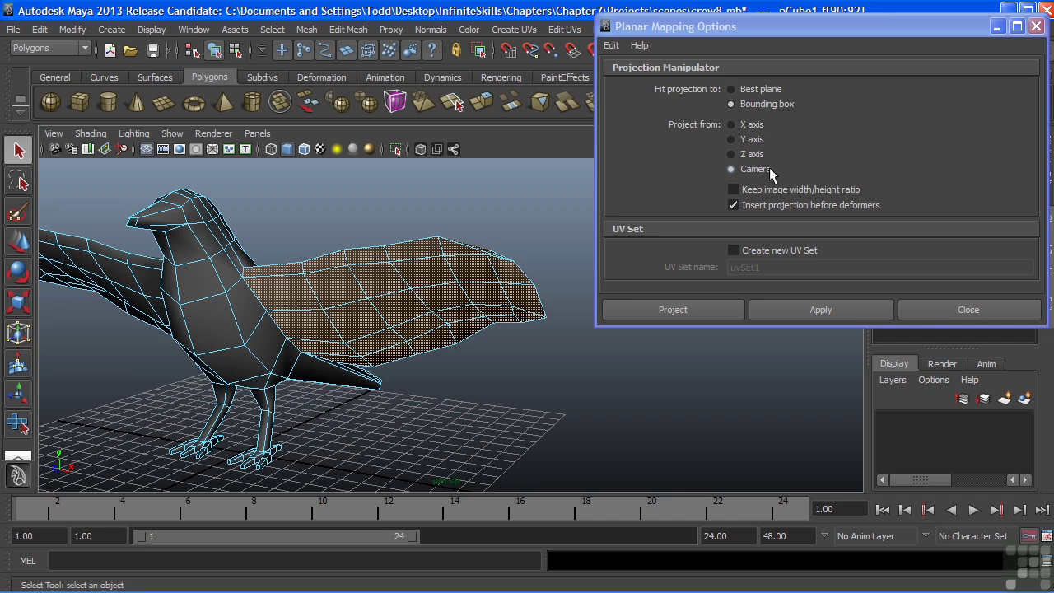
# Inspect the wing from several angles, framing it with F, then close Planar Mapping Options
pyautogui.keyDown('alt'); pyautogui.moveTo(403, 356); pyautogui.dragTo(439, 349); pyautogui.keyUp('alt')
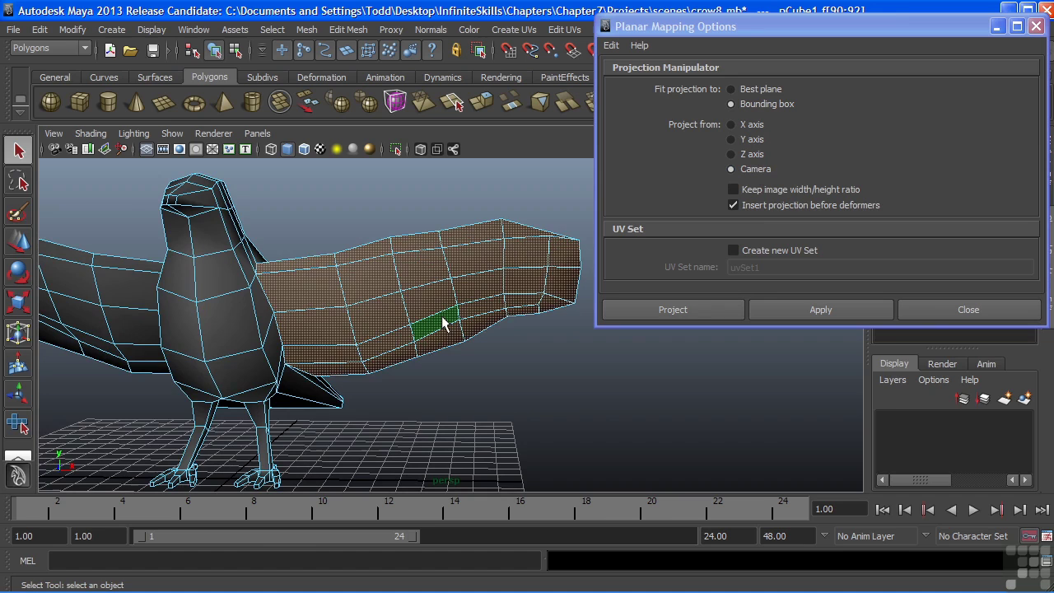
pyautogui.keyDown('alt'); pyautogui.moveTo(448, 321); pyautogui.dragTo(556, 202); pyautogui.keyUp('alt')
pyautogui.press('f')
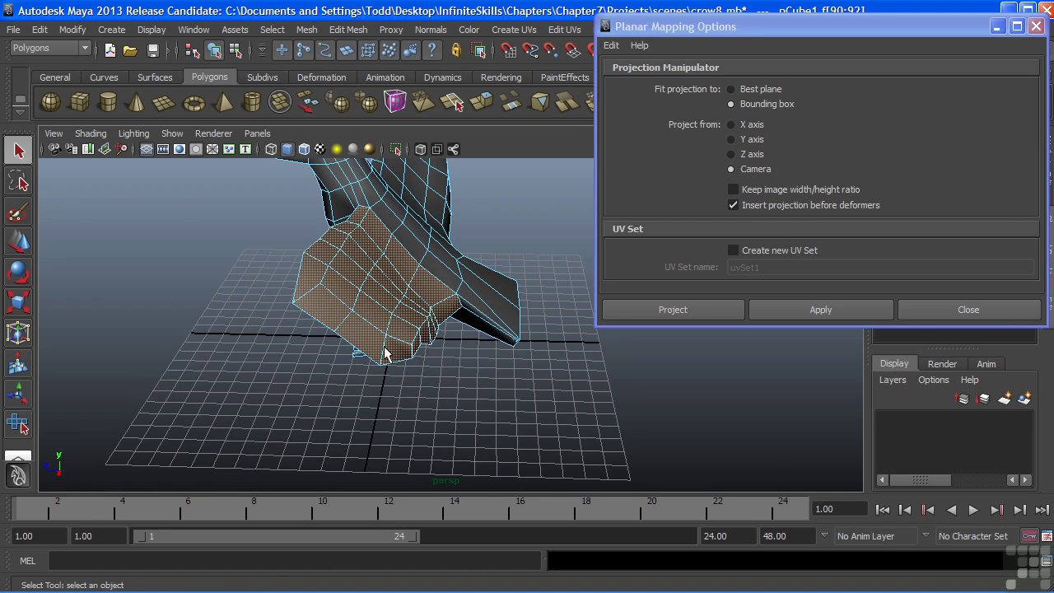
pyautogui.press('a')
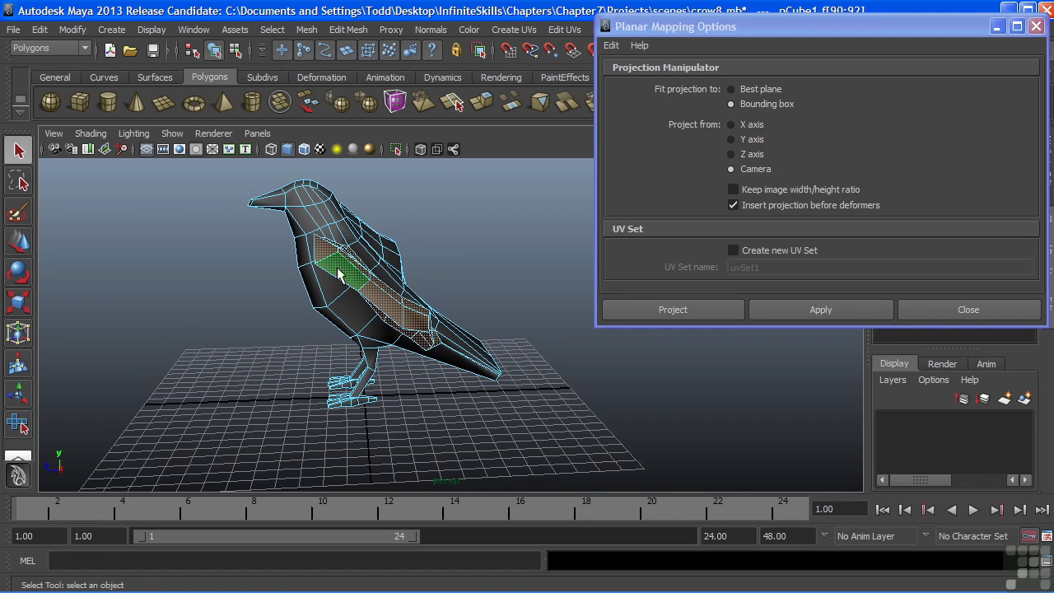
pyautogui.keyDown('alt'); pyautogui.moveTo(313, 284); pyautogui.dragTo(458, 344); pyautogui.keyUp('alt')
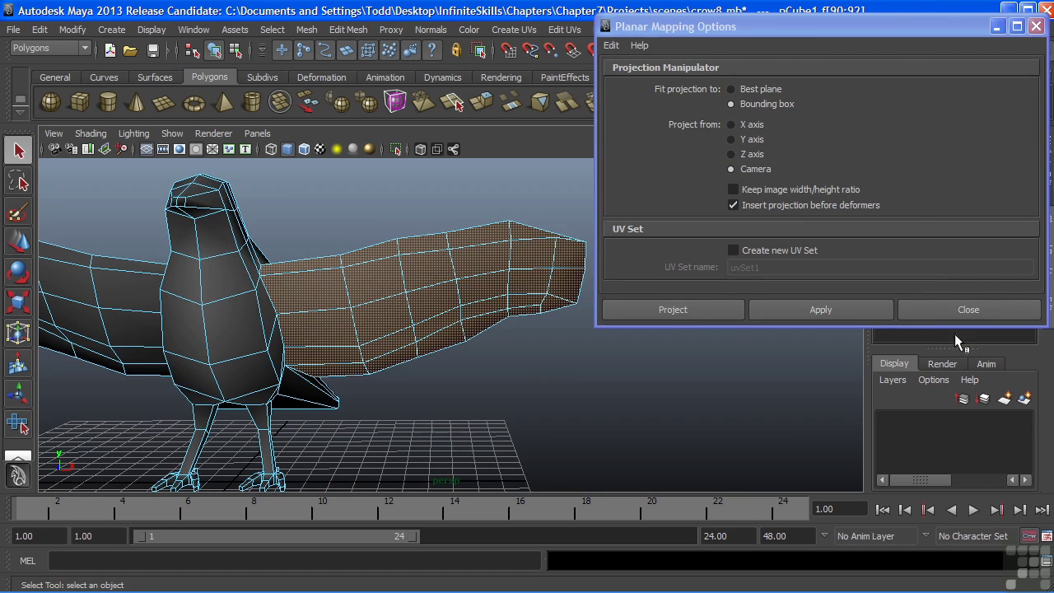
pyautogui.click(955, 310)
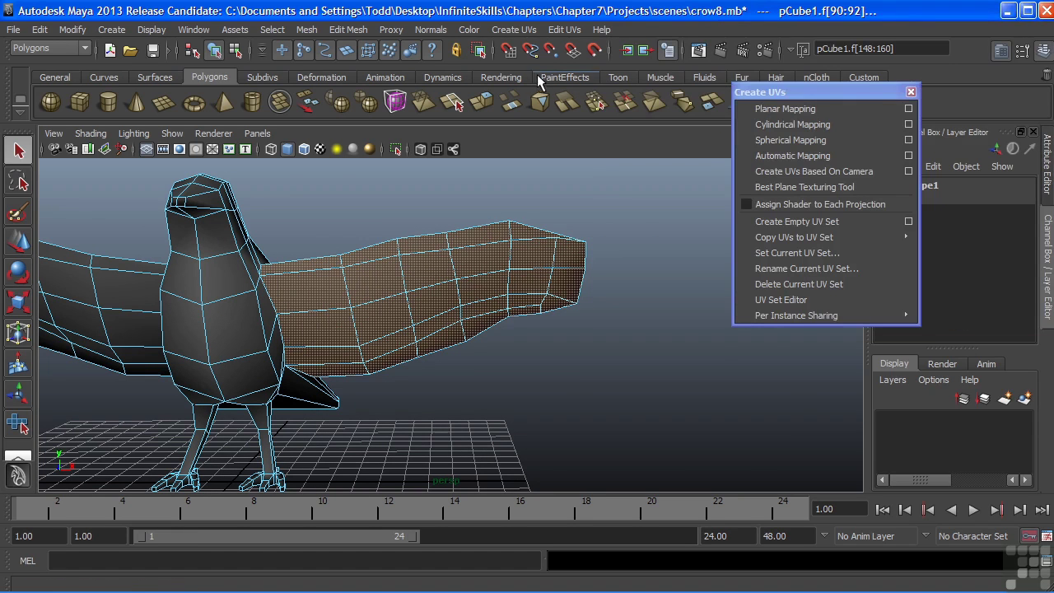
# Project planar UVs onto the wing faces with Create UVs Based On Camera, reapplying after orbiting
pyautogui.moveTo(798, 91); pyautogui.dragTo(782, 104)
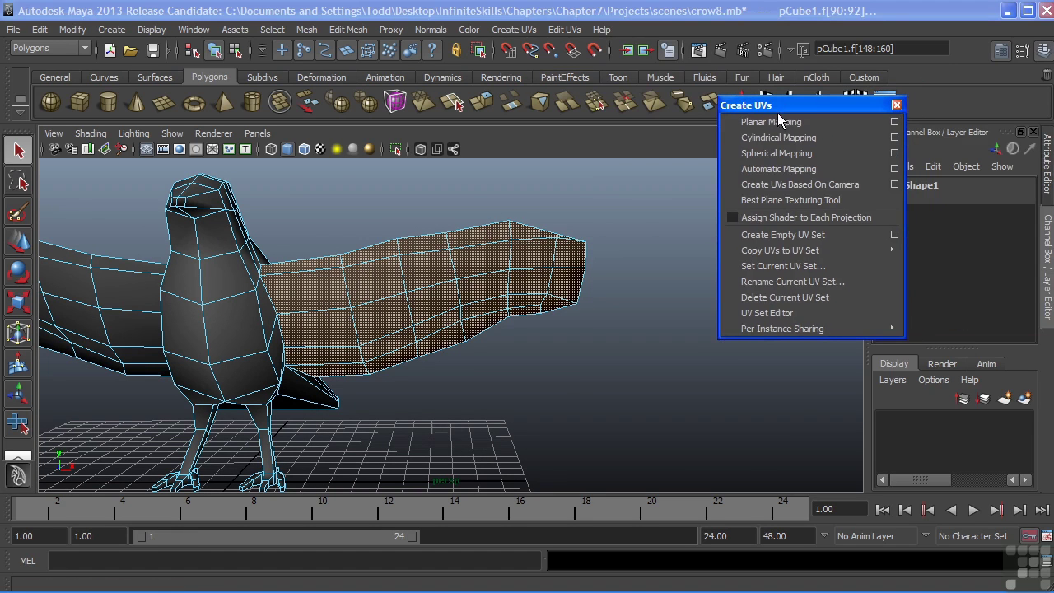
pyautogui.click(764, 186)
pyautogui.keyDown('alt'); pyautogui.moveTo(424, 265); pyautogui.dragTo(436, 252); pyautogui.keyUp('alt')
pyautogui.keyDown('alt'); pyautogui.moveTo(437, 252); pyautogui.dragTo(500, 288, button='right'); pyautogui.keyUp('alt')
pyautogui.keyDown('alt'); pyautogui.moveTo(501, 288); pyautogui.dragTo(543, 311); pyautogui.keyUp('alt')
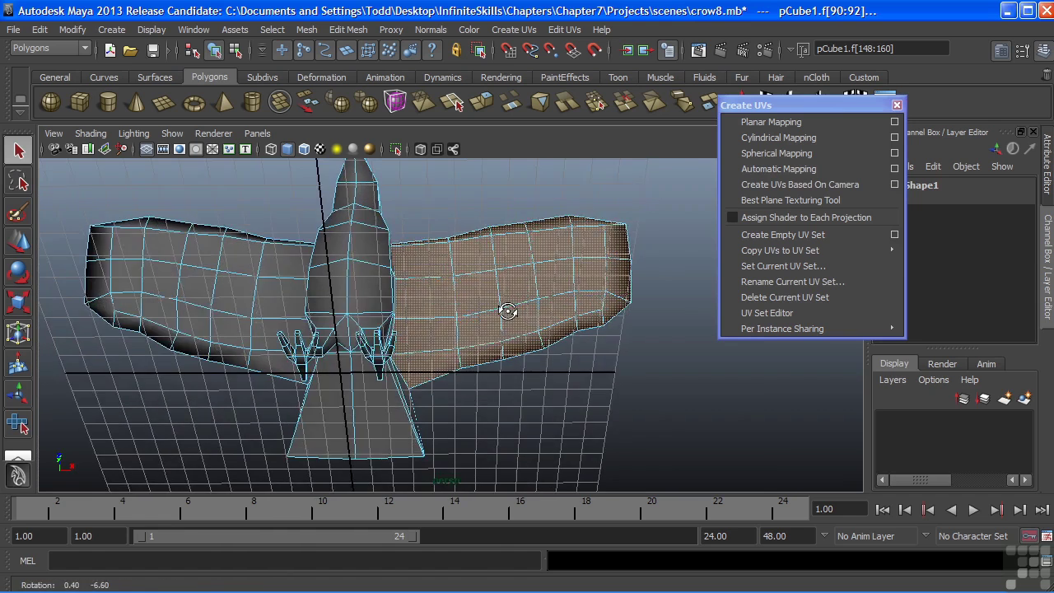
pyautogui.keyDown('alt'); pyautogui.moveTo(507, 311); pyautogui.dragTo(497, 311); pyautogui.keyUp('alt')
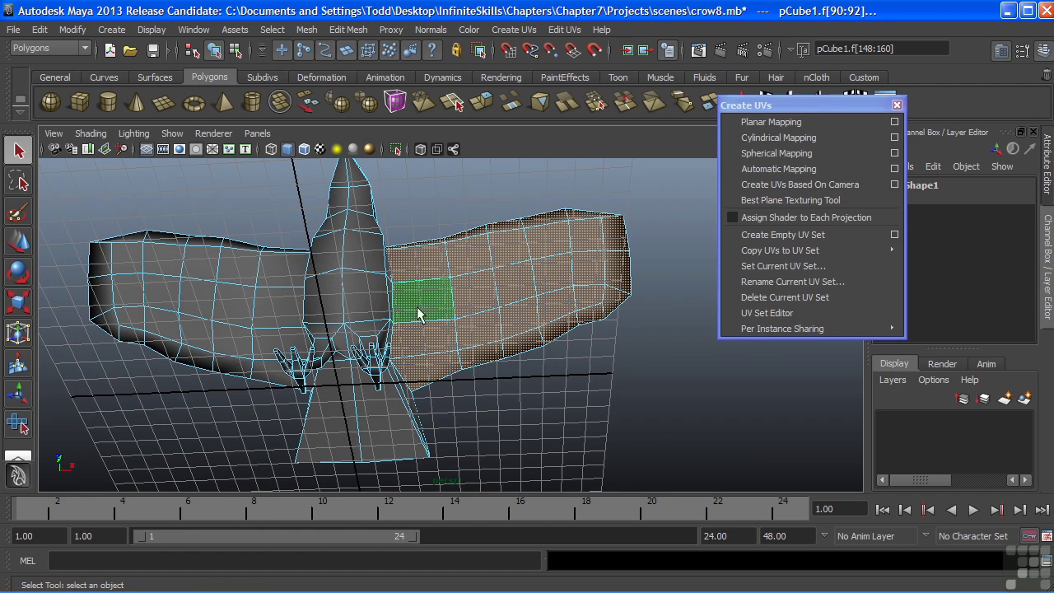
pyautogui.keyDown('alt'); pyautogui.moveTo(514, 286); pyautogui.dragTo(519, 279); pyautogui.keyUp('alt')
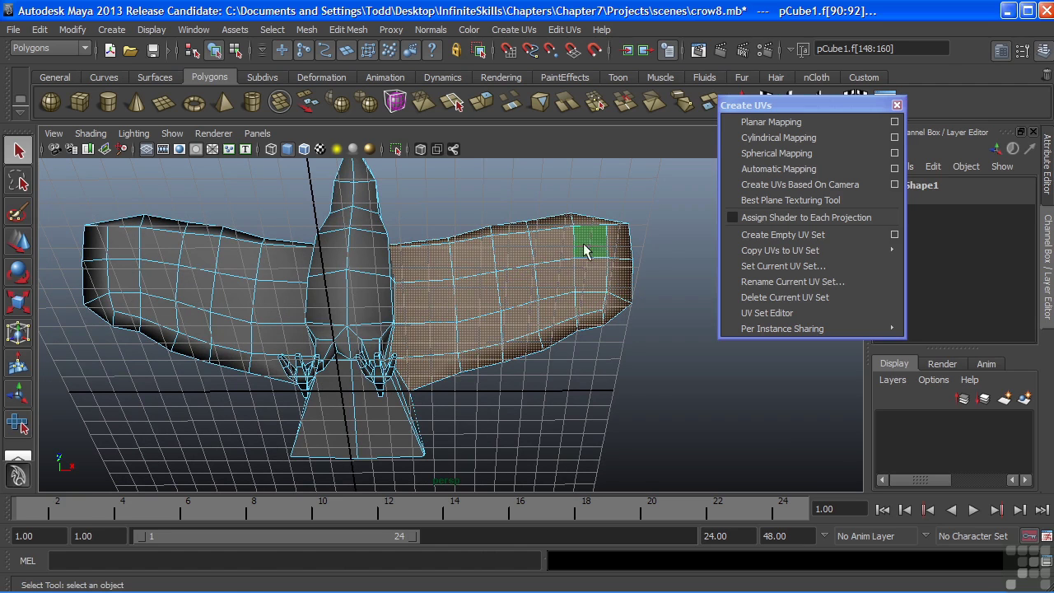
pyautogui.click(774, 186)
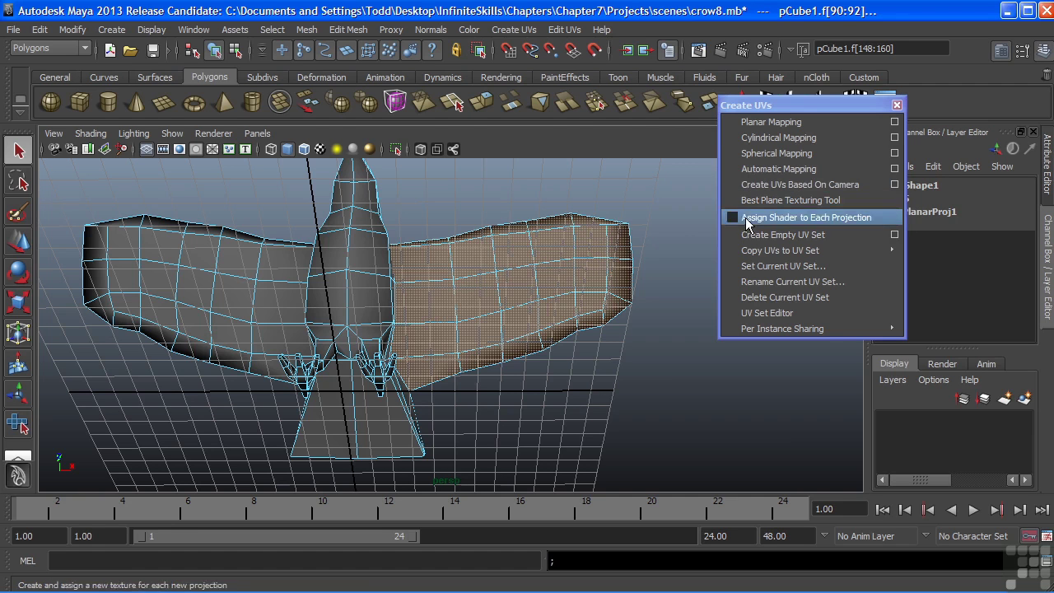
# Maximize the UV Texture Editor, frame the wing's projected UVs, and switch to UV selection
pyautogui.press('space')
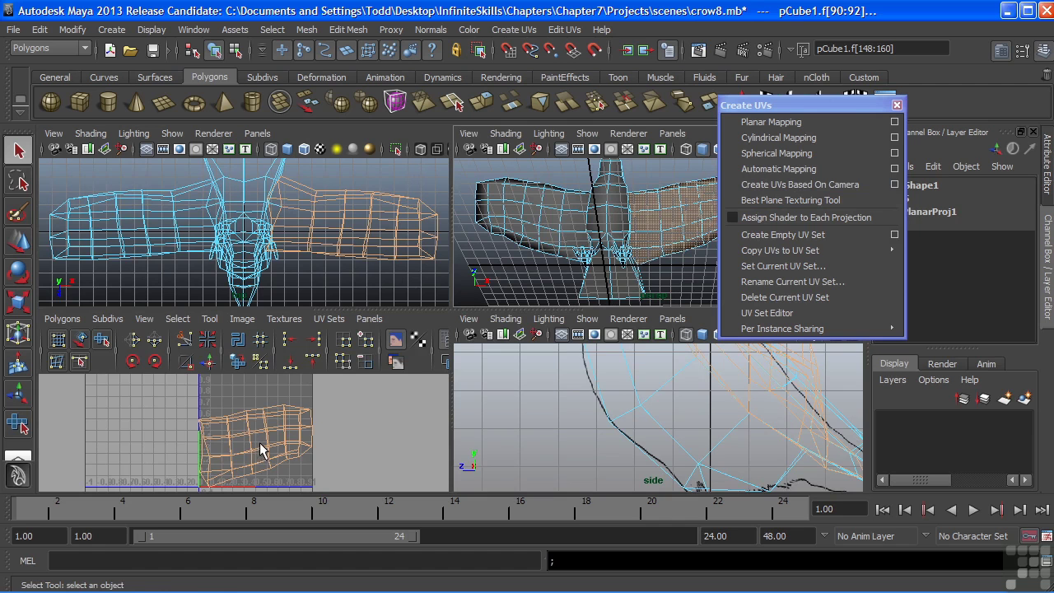
pyautogui.press('space')
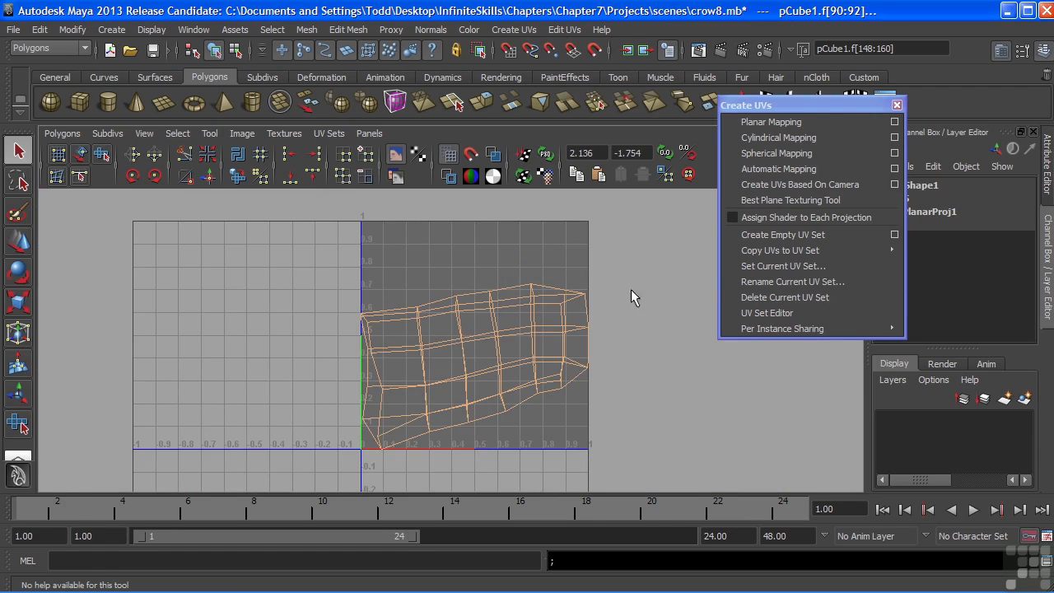
pyautogui.keyDown('alt'); pyautogui.moveTo(630, 294); pyautogui.dragTo(520, 271, button='right'); pyautogui.keyUp('alt')
pyautogui.keyDown('alt'); pyautogui.moveTo(519, 271); pyautogui.dragTo(435, 320, button='middle'); pyautogui.keyUp('alt')
pyautogui.press('space')
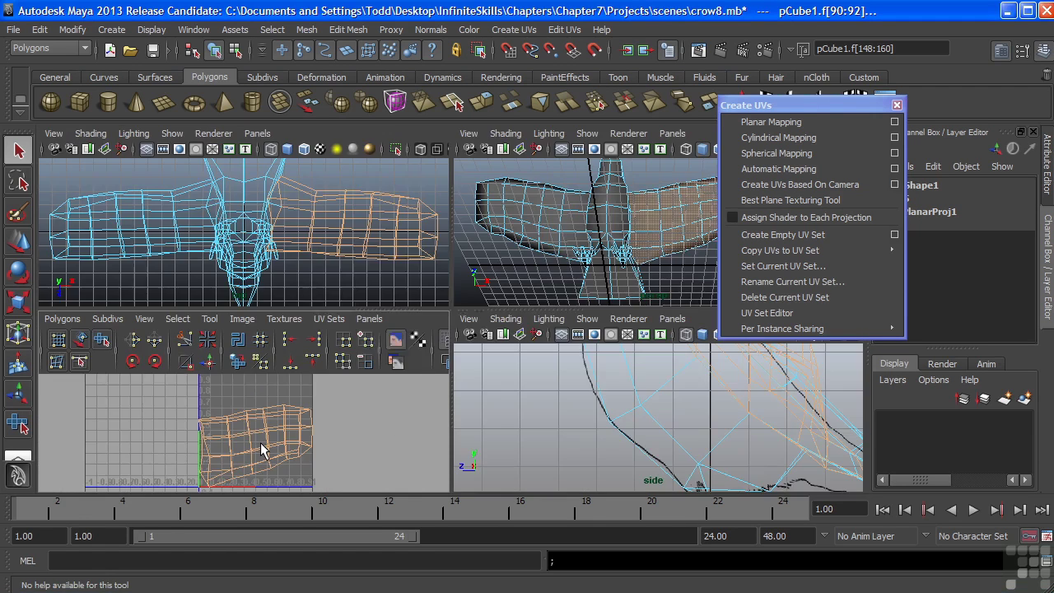
pyautogui.press('space')
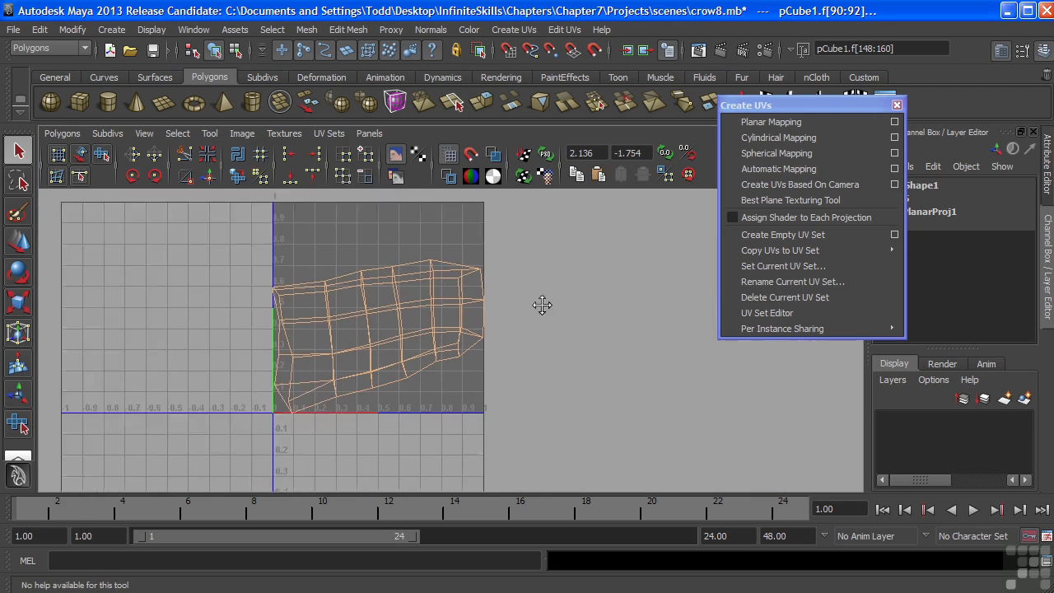
pyautogui.keyDown('alt'); pyautogui.moveTo(580, 303); pyautogui.dragTo(575, 292, button='middle'); pyautogui.keyUp('alt')
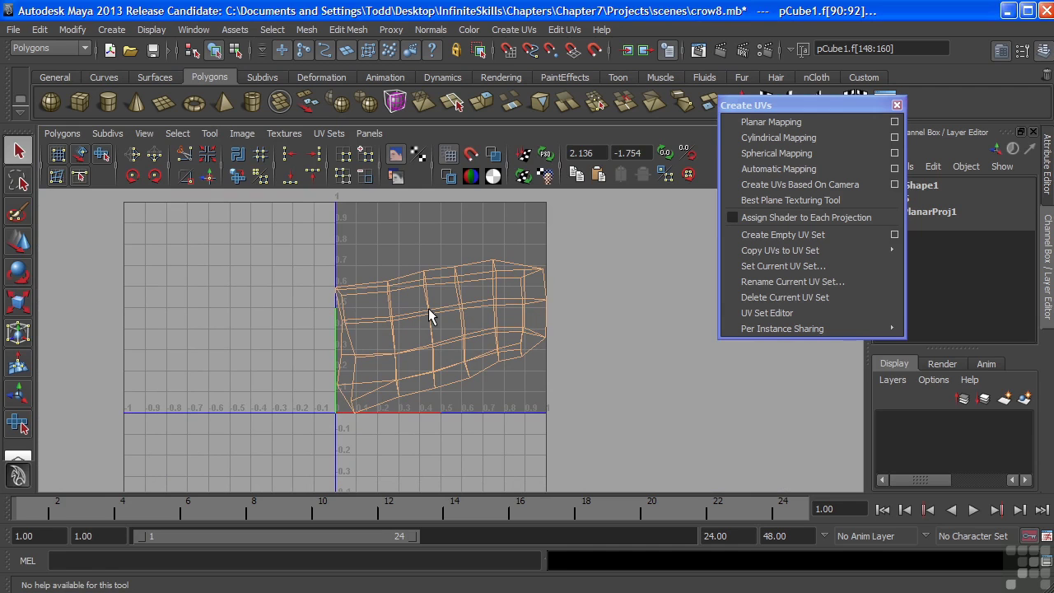
pyautogui.moveTo(428, 308); pyautogui.dragTo(474, 307, button='right')
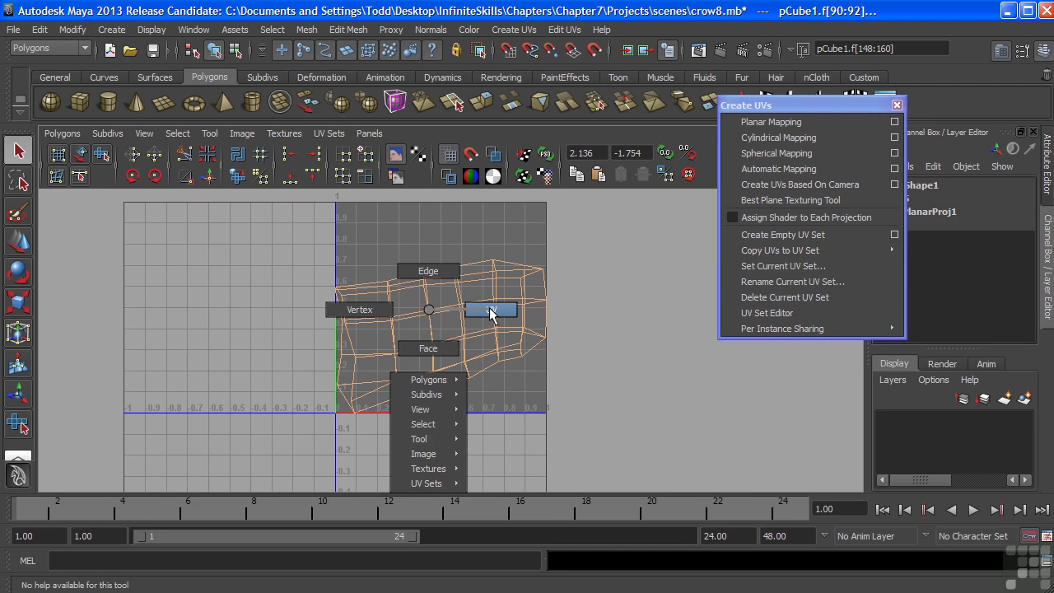
pyautogui.moveTo(490, 313); pyautogui.dragTo(493, 314, button='right')
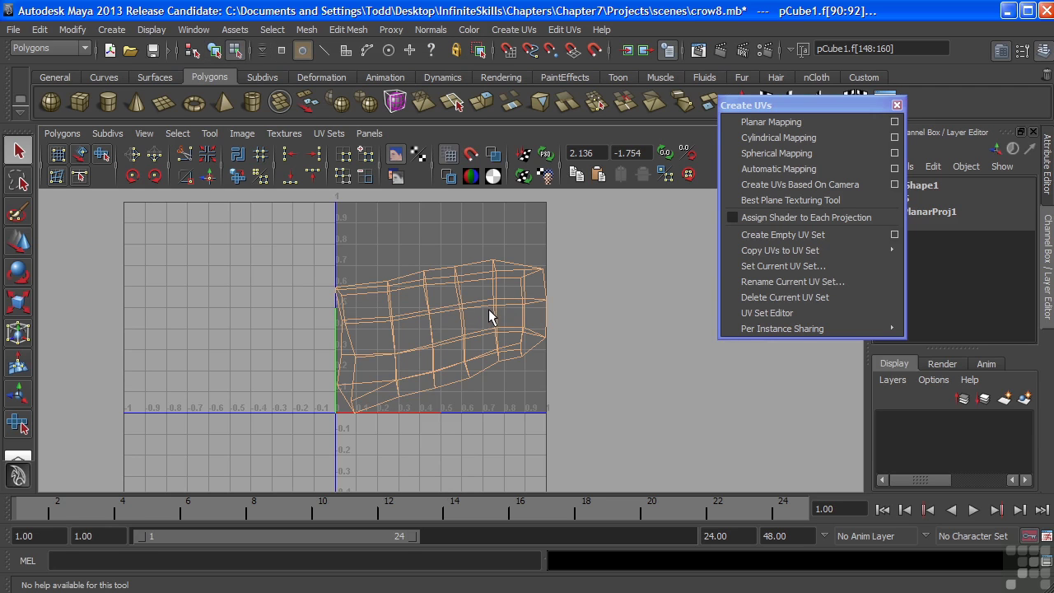
pyautogui.keyDown('alt'); pyautogui.moveTo(488, 309); pyautogui.dragTo(434, 337, button='middle'); pyautogui.keyUp('alt')
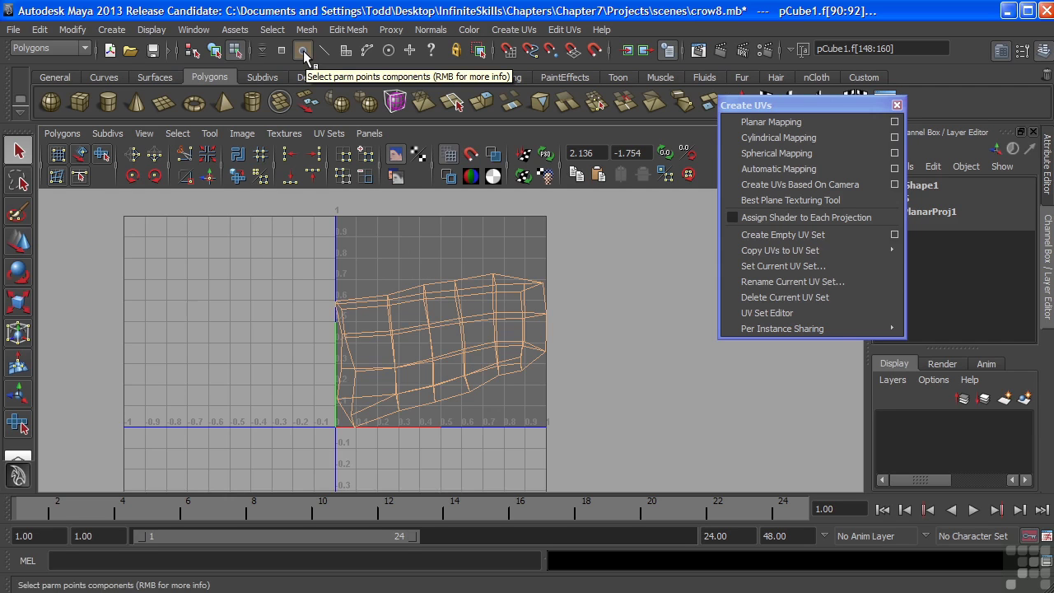
# Select the wing's UVs and move the shell right and down, outside the 0–1 square
pyautogui.moveTo(299, 238); pyautogui.dragTo(594, 468)
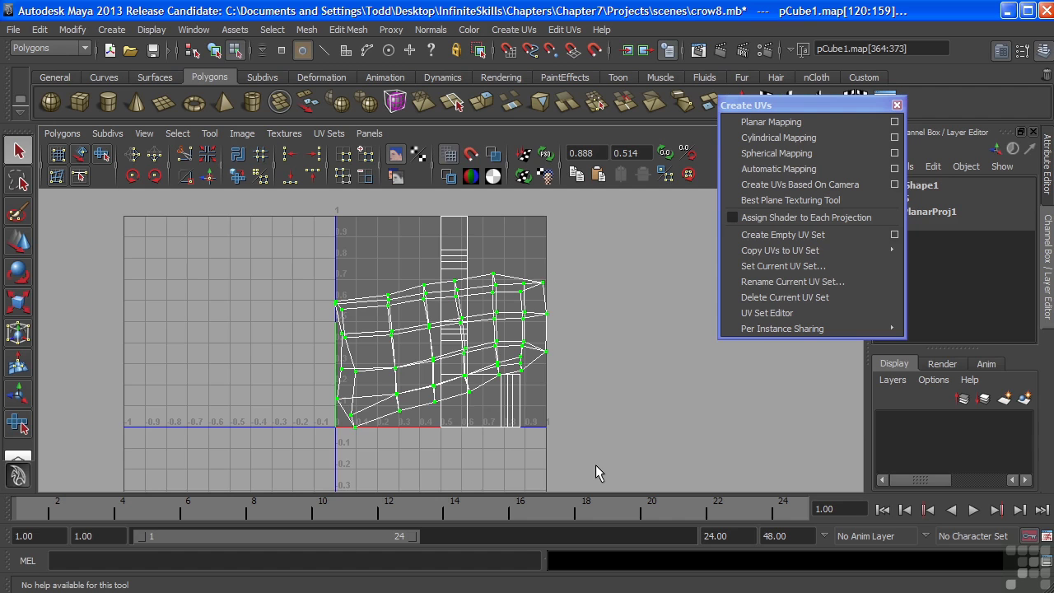
pyautogui.press('w')
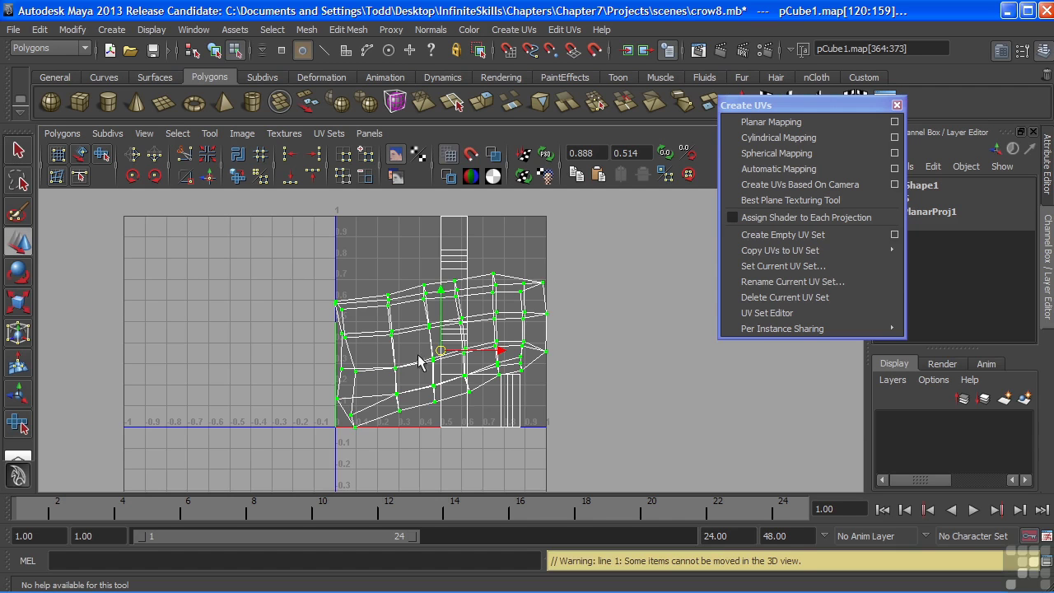
pyautogui.moveTo(440, 354); pyautogui.dragTo(665, 348)
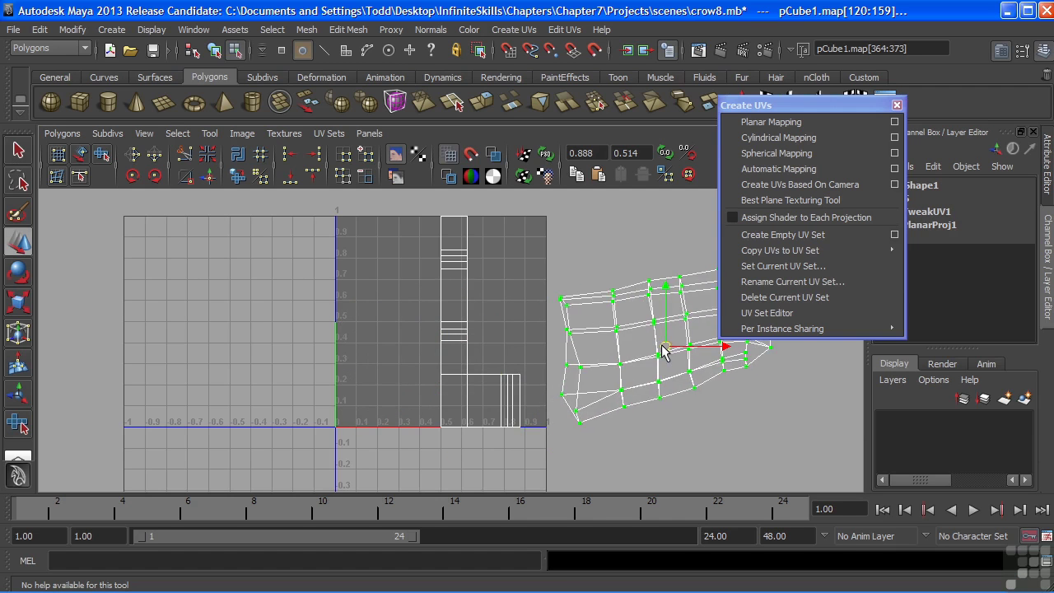
pyautogui.scroll(-2, 607, 341)
pyautogui.keyDown('alt'); pyautogui.moveTo(607, 341); pyautogui.dragTo(401, 333, button='middle'); pyautogui.keyUp('alt')
pyautogui.moveTo(458, 319); pyautogui.dragTo(605, 356)
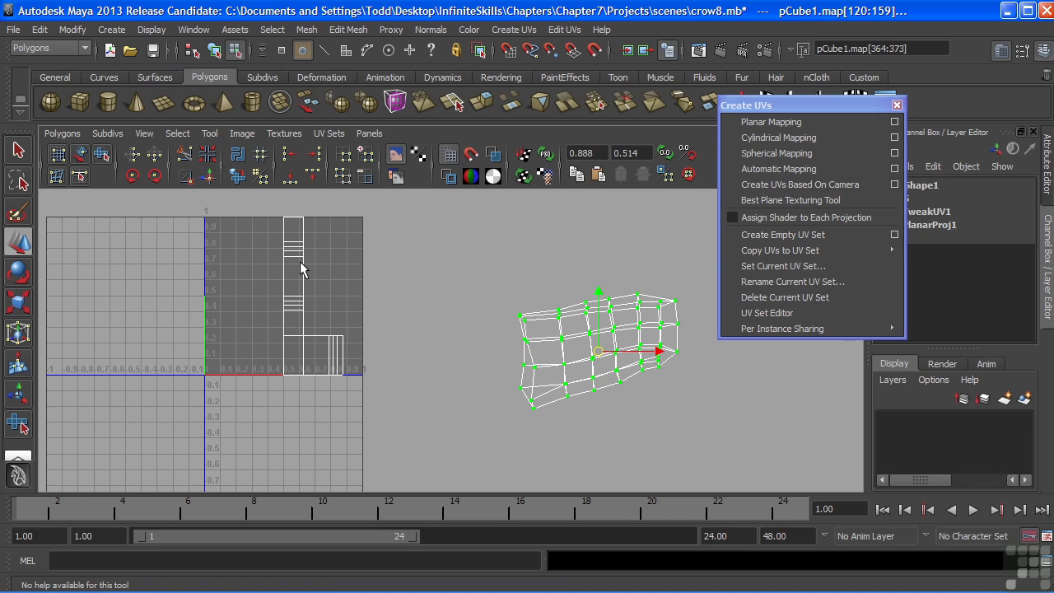
# Select the other UV shells in the square with the Move tool, then show four views
pyautogui.moveTo(313, 260); pyautogui.dragTo(359, 260, button='right')
pyautogui.moveTo(280, 208); pyautogui.dragTo(381, 378)
pyautogui.press('w')
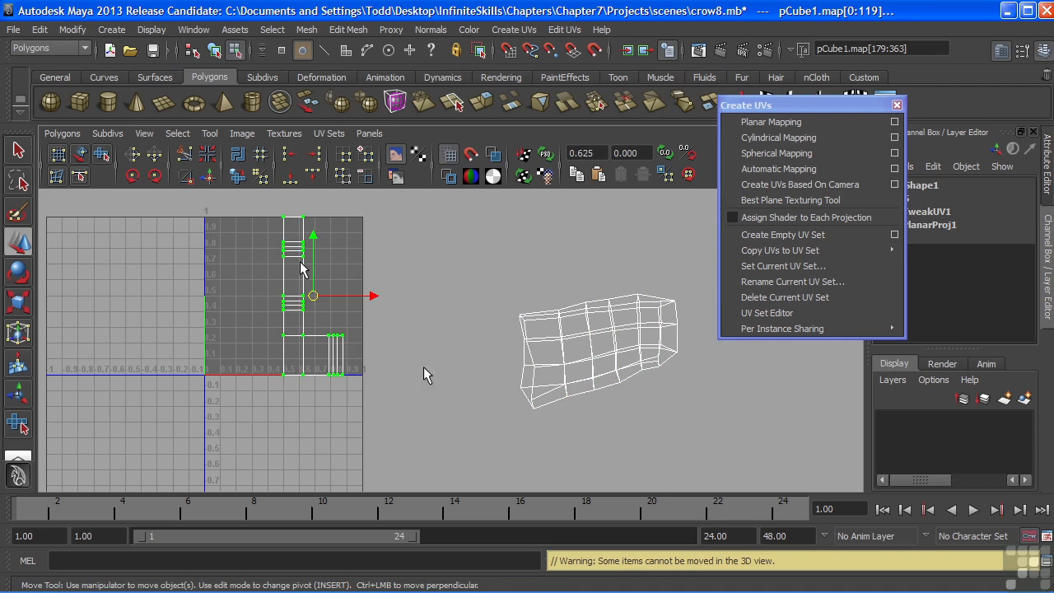
pyautogui.press('space')
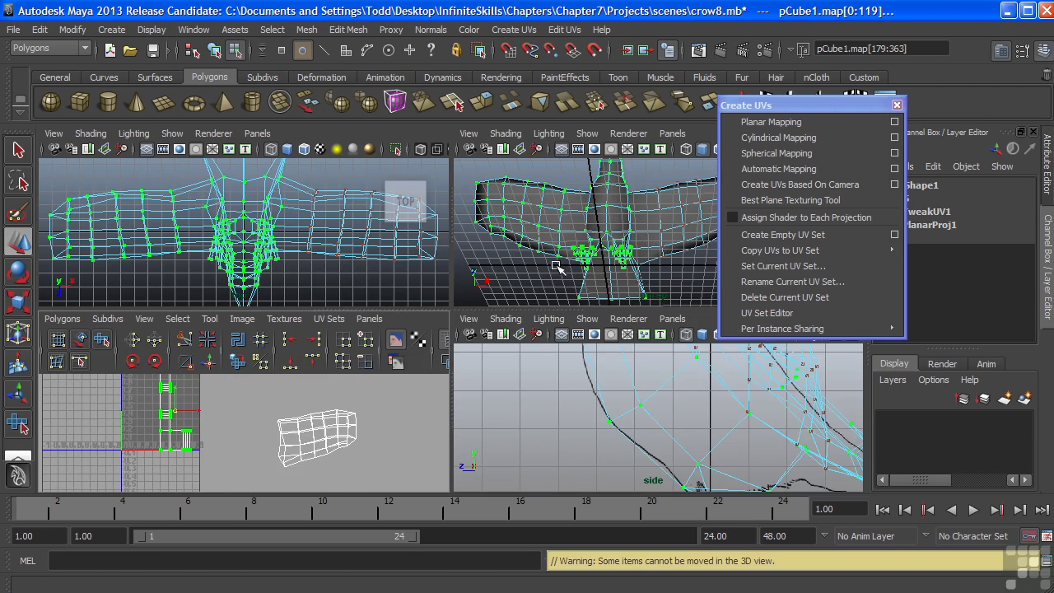
# Maximize the perspective view and orbit around the crow to inspect it
pyautogui.press('space')
pyautogui.keyDown('alt'); pyautogui.moveTo(494, 321); pyautogui.dragTo(472, 372); pyautogui.keyUp('alt')
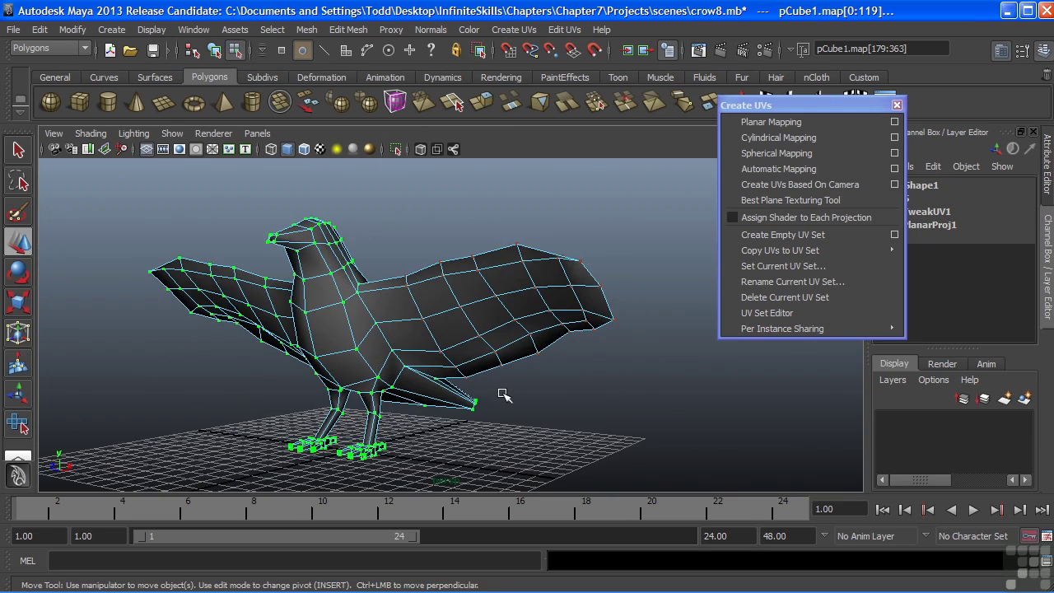
pyautogui.press('space')
# Maximize the UV editor, pan to the wing's UV shell and select it in UV mode
pyautogui.keyDown('alt'); pyautogui.moveTo(213, 413); pyautogui.dragTo(216, 434, button='middle'); pyautogui.keyUp('alt')
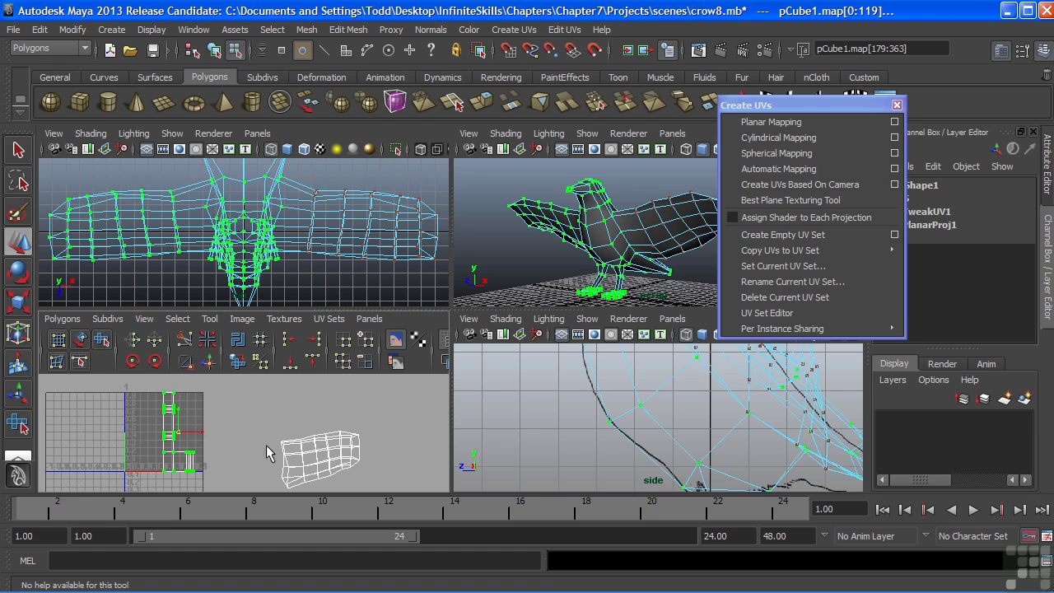
pyautogui.press('space')
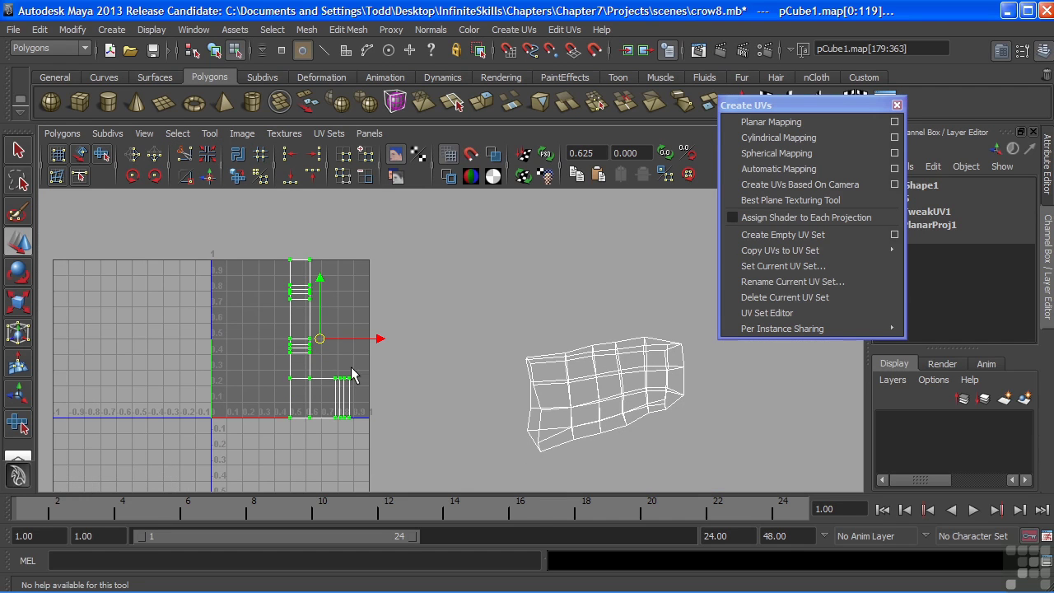
pyautogui.keyDown('alt'); pyautogui.moveTo(449, 349); pyautogui.dragTo(353, 285, button='middle'); pyautogui.keyUp('alt')
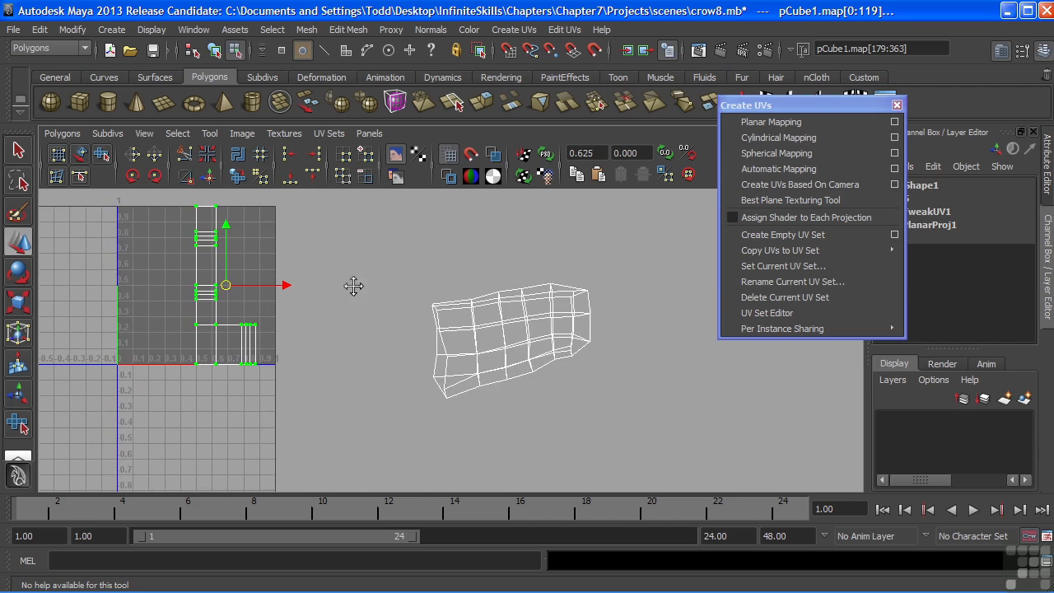
pyautogui.moveTo(462, 328); pyautogui.dragTo(522, 321, button='right')
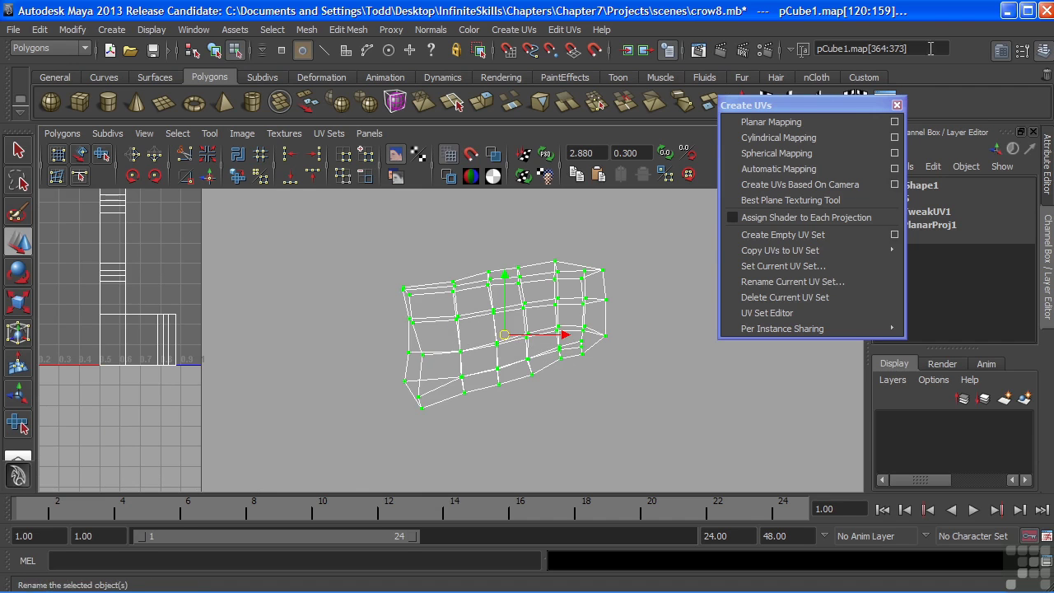
# Close the torn-off Create UVs menu and go back to the four-view layout
pyautogui.click(896, 105)
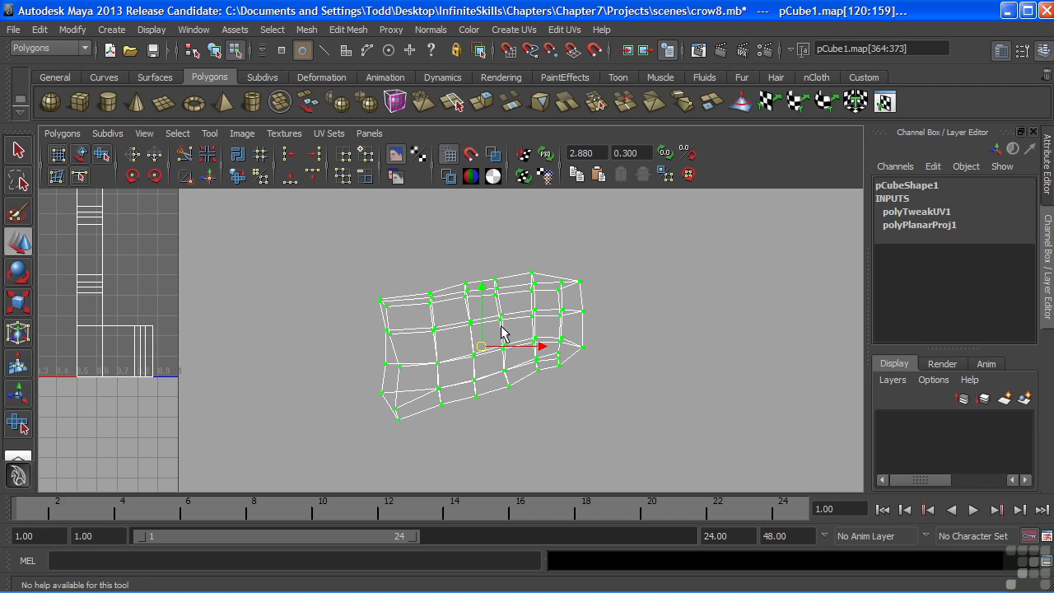
pyautogui.press('space')
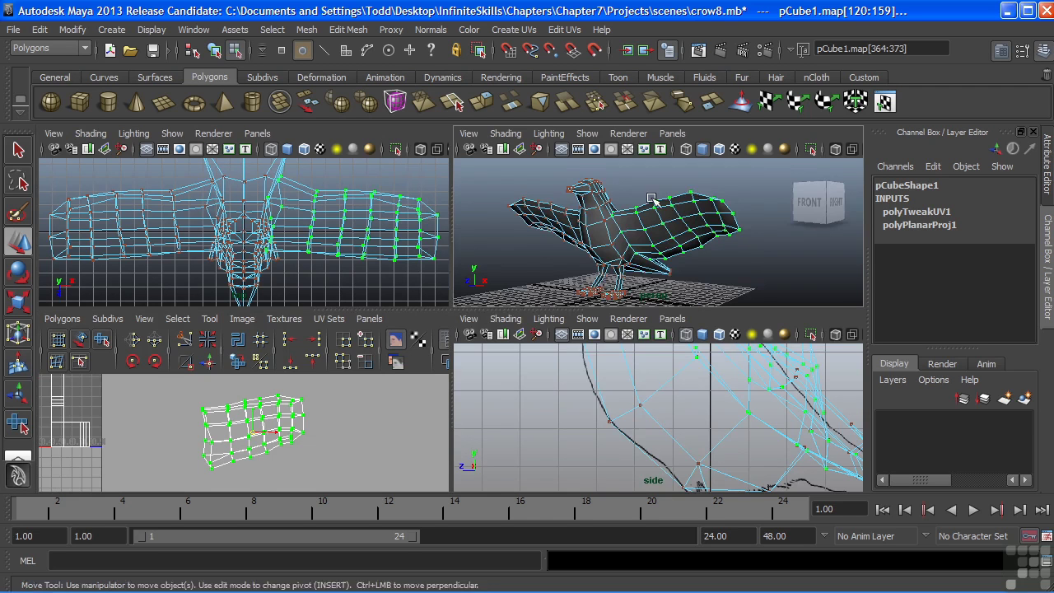
# Switch the crow to Edge mode and select an edge on its right wing
pyautogui.rightClick(645, 231)
pyautogui.moveTo(645, 231); pyautogui.dragTo(647, 200, button='right')
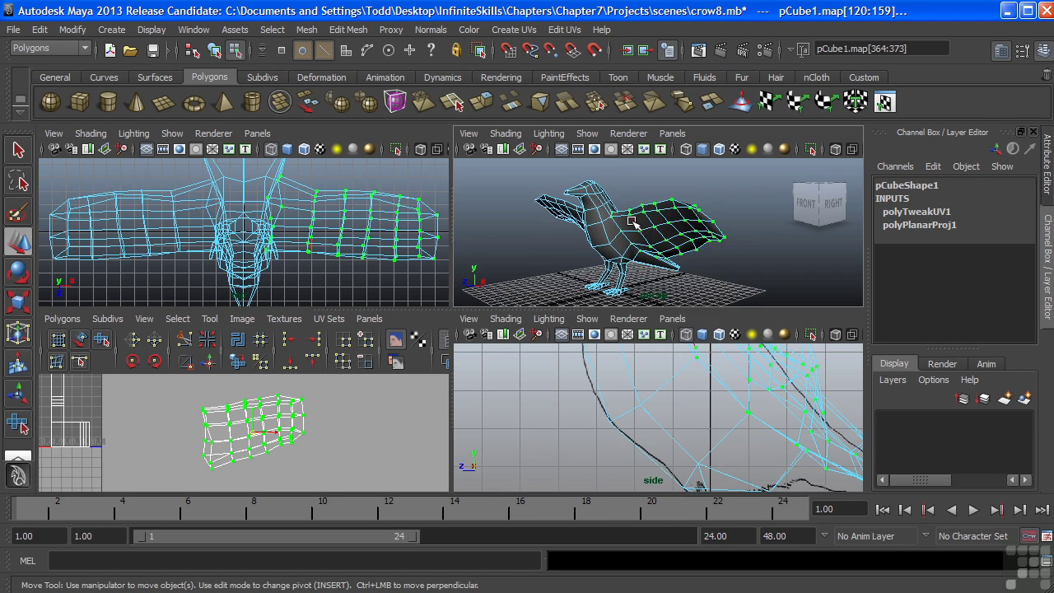
pyautogui.press('space')
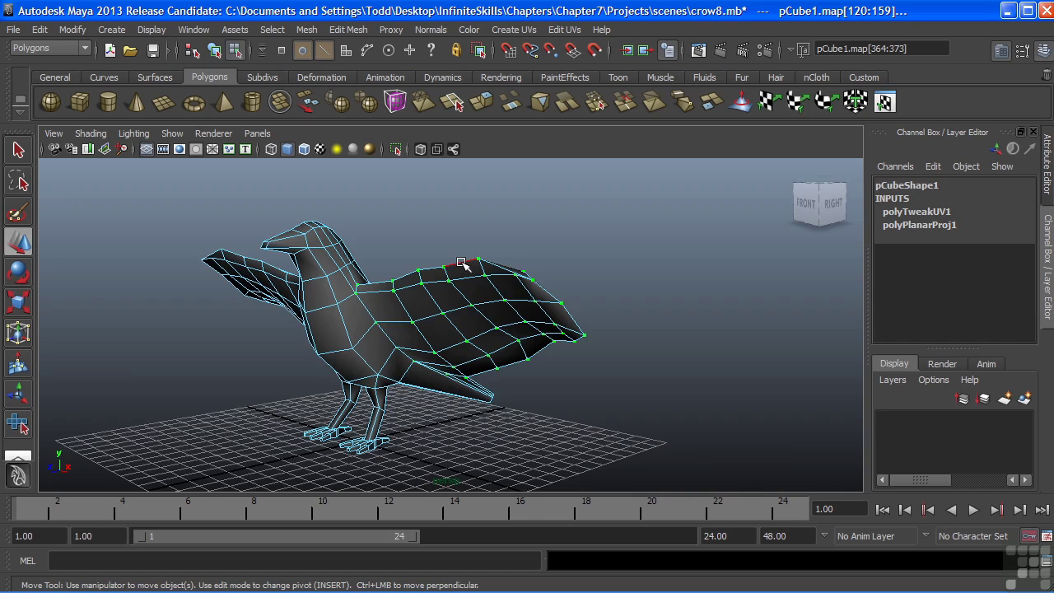
pyautogui.keyDown('alt'); pyautogui.moveTo(461, 262); pyautogui.dragTo(377, 290); pyautogui.keyUp('alt')
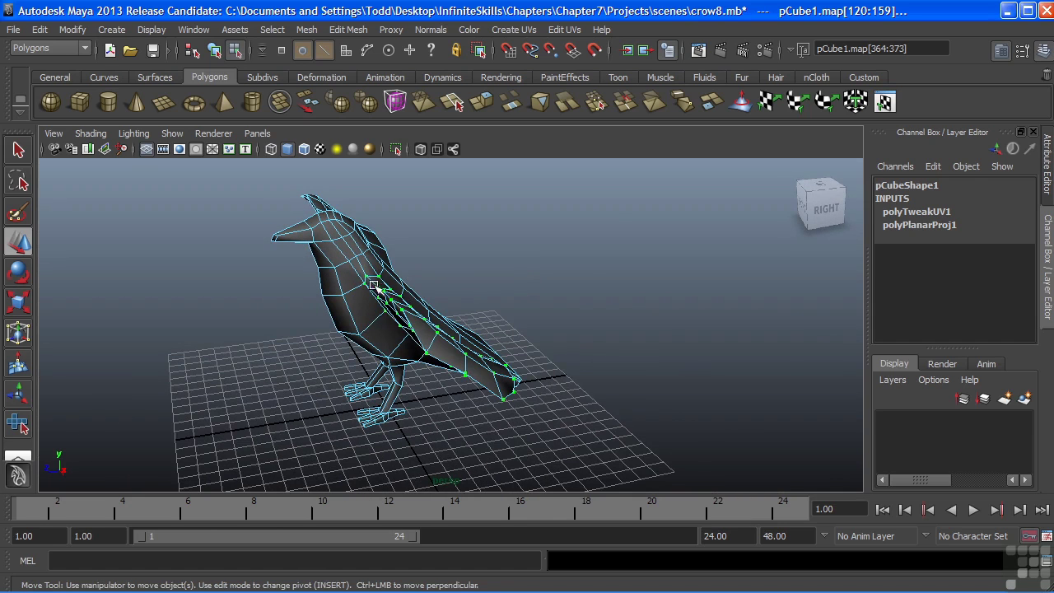
pyautogui.keyDown('alt'); pyautogui.moveTo(405, 324); pyautogui.dragTo(494, 287); pyautogui.keyUp('alt')
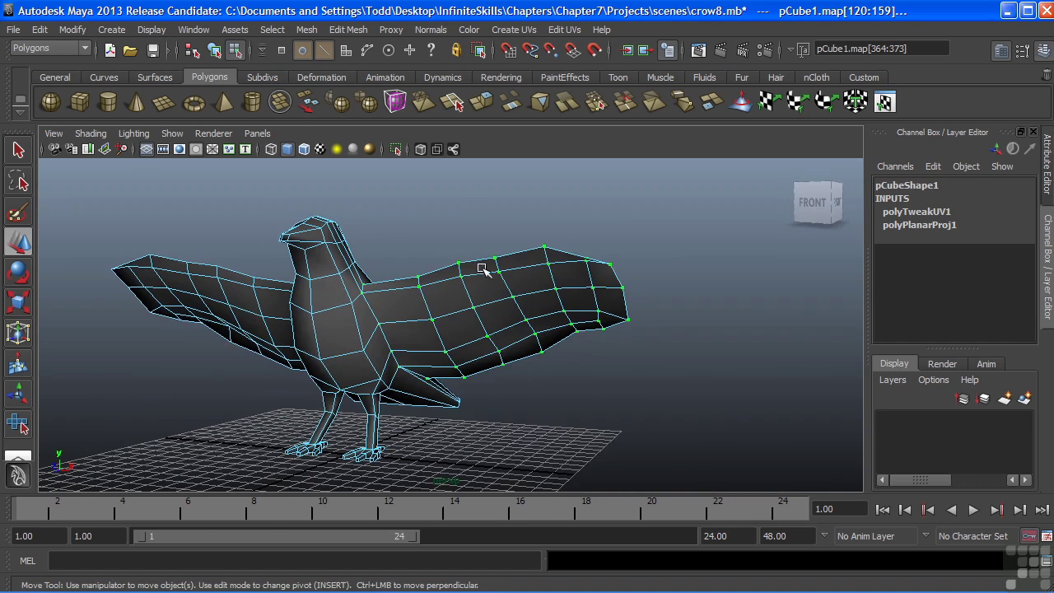
pyautogui.click(479, 263)
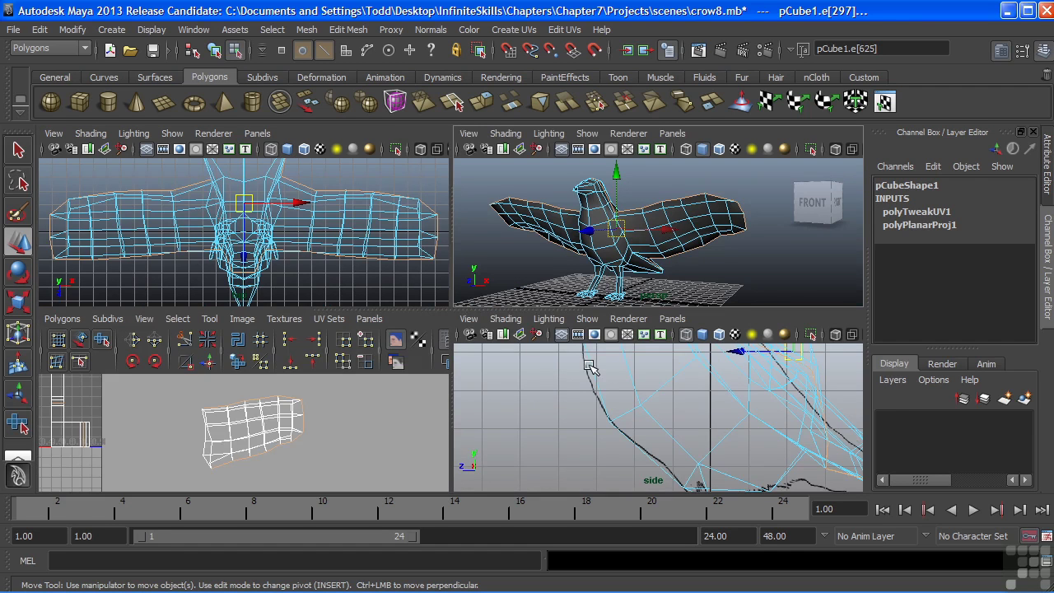
pyautogui.press('space')
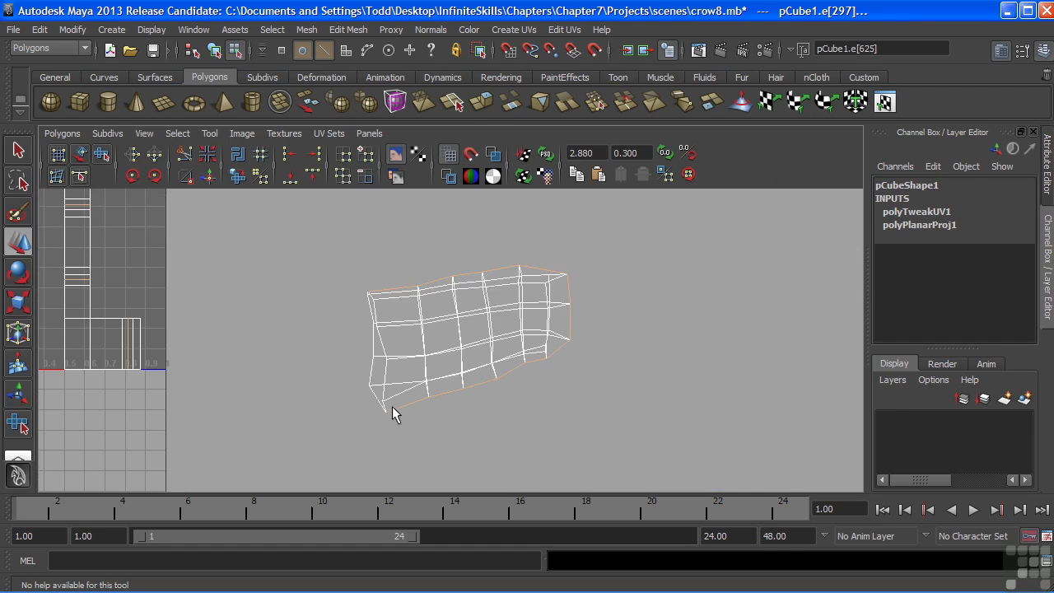
# Frame the UV shells and apply Polygons > Cut UV Edges along the selected wing edge
pyautogui.keyDown('alt'); pyautogui.moveTo(653, 271); pyautogui.dragTo(364, 228, button='right'); pyautogui.keyUp('alt')
pyautogui.keyDown('alt'); pyautogui.moveTo(364, 228); pyautogui.dragTo(400, 307, button='middle'); pyautogui.keyUp('alt')
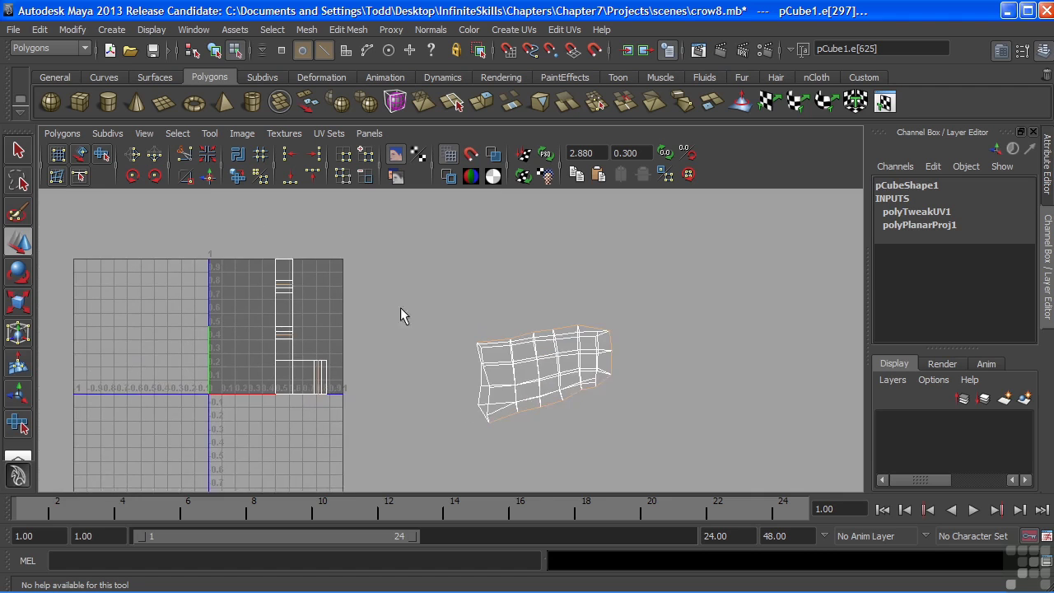
pyautogui.keyDown('alt'); pyautogui.moveTo(400, 316); pyautogui.dragTo(498, 325, button='right'); pyautogui.keyUp('alt')
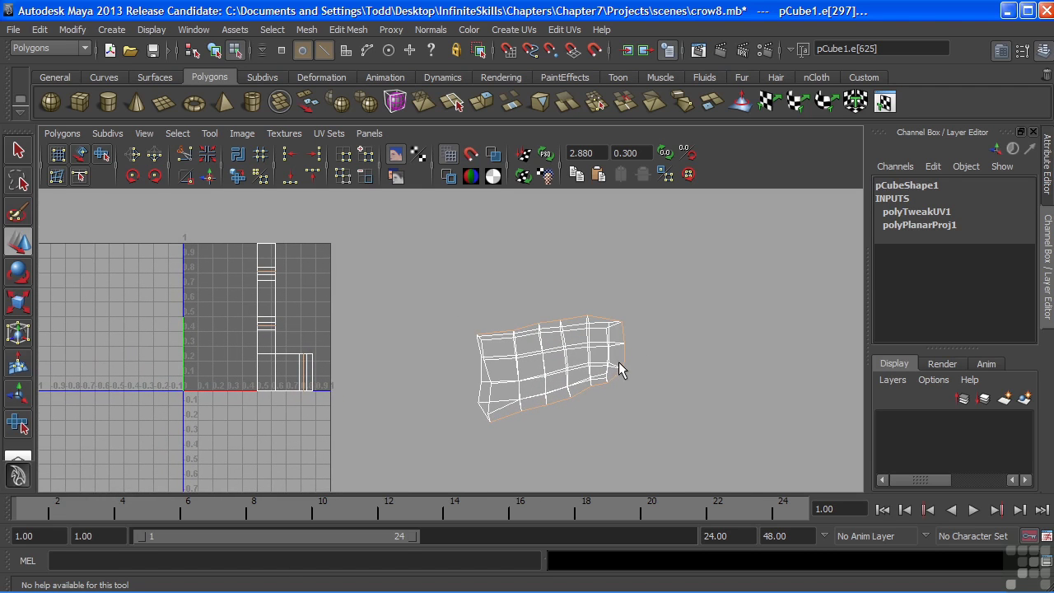
pyautogui.keyDown('alt'); pyautogui.moveTo(257, 367); pyautogui.dragTo(492, 370, button='right'); pyautogui.keyUp('alt')
pyautogui.keyDown('alt'); pyautogui.moveTo(494, 371); pyautogui.dragTo(486, 341, button='middle'); pyautogui.keyUp('alt')
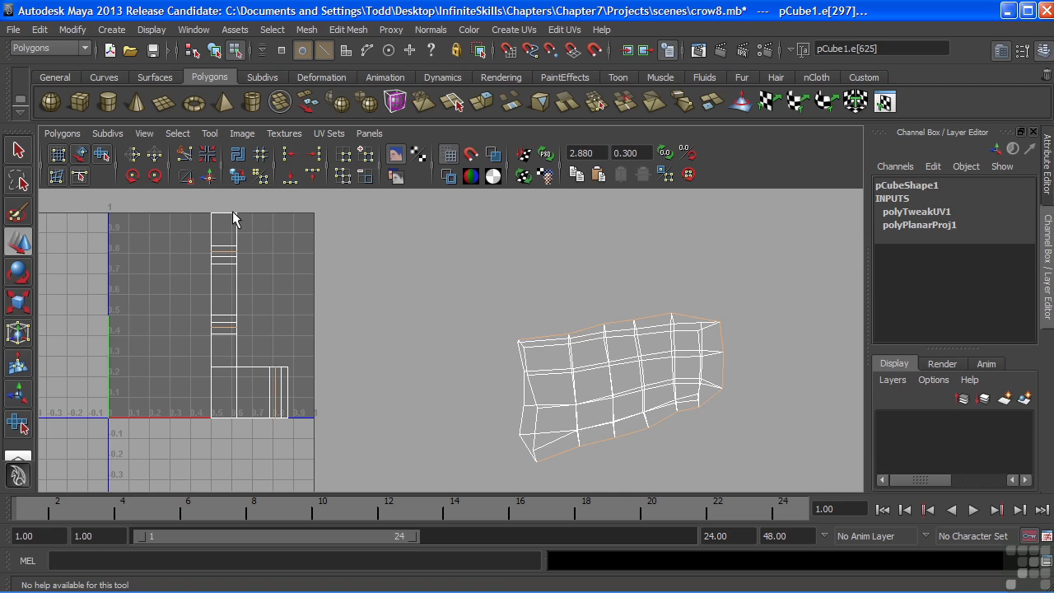
pyautogui.keyDown('alt'); pyautogui.moveTo(626, 268); pyautogui.dragTo(586, 252, button='middle'); pyautogui.keyUp('alt')
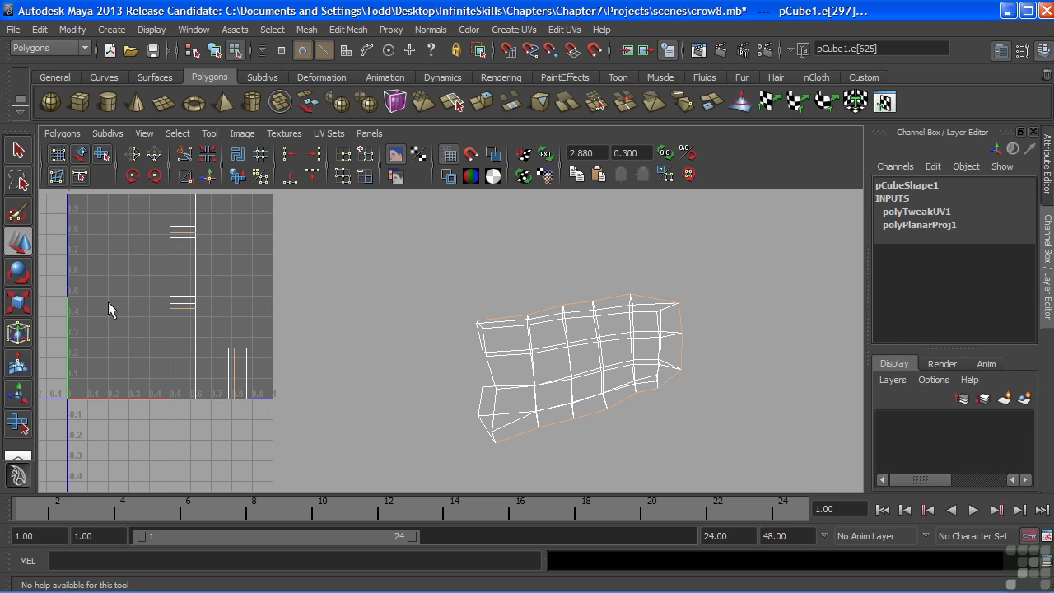
pyautogui.keyDown('alt'); pyautogui.moveTo(417, 316); pyautogui.dragTo(406, 306, button='middle'); pyautogui.keyUp('alt')
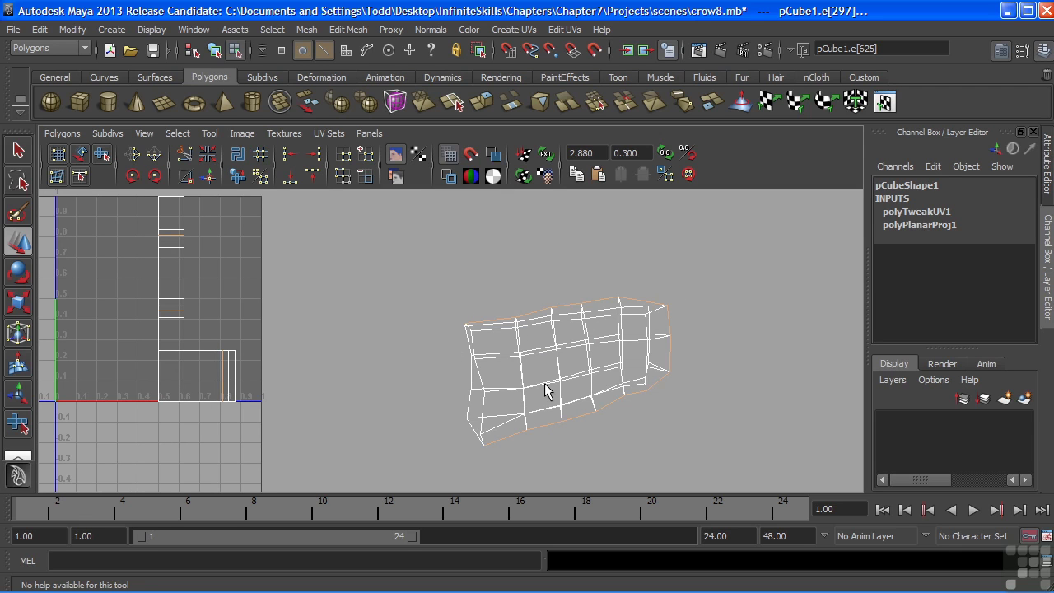
pyautogui.keyDown('alt'); pyautogui.moveTo(545, 391); pyautogui.dragTo(531, 354, button='middle'); pyautogui.keyUp('alt')
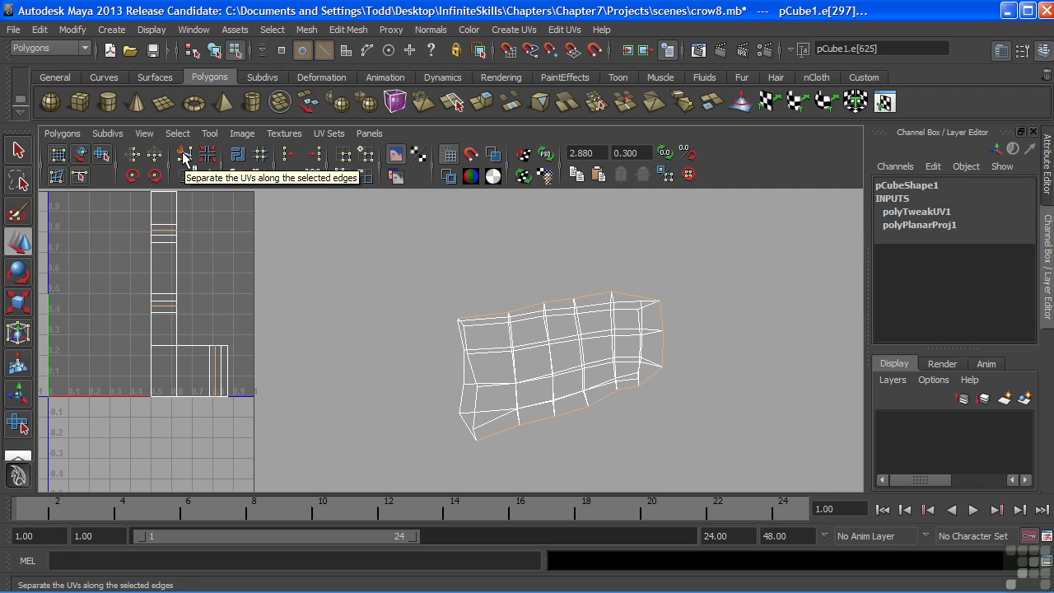
pyautogui.click(62, 133)
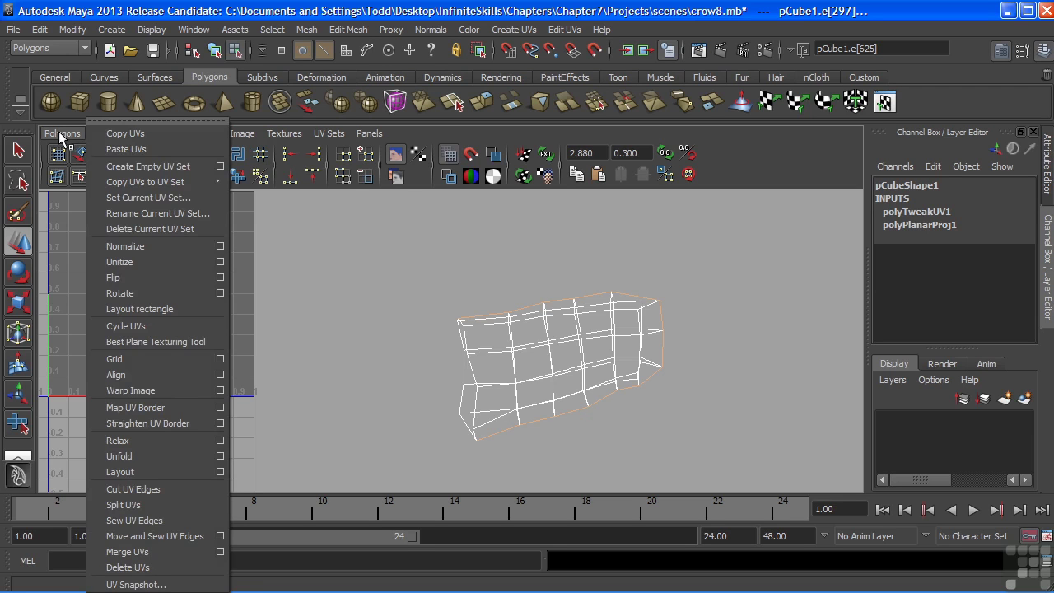
pyautogui.click(138, 491)
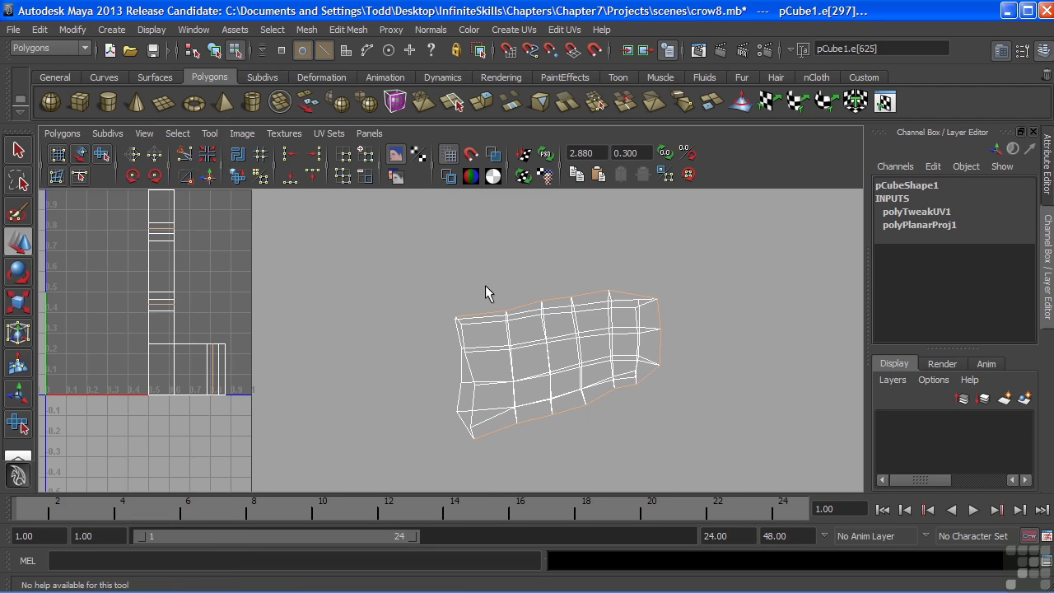
pyautogui.click(187, 158)
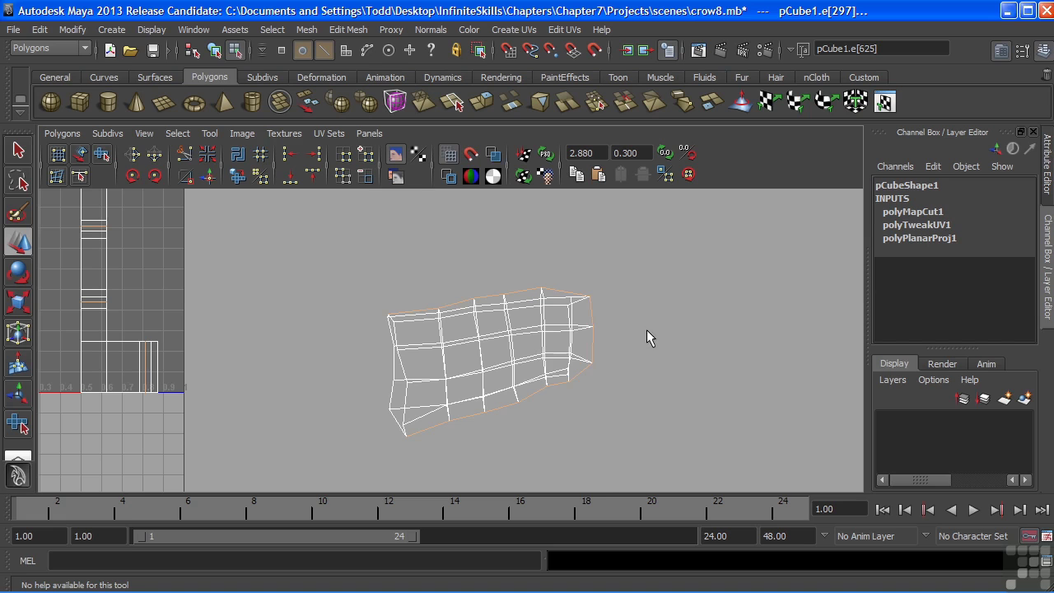
# Switch the mesh to UV component mode, select a wing UV and activate the Move tool
pyautogui.rightClick(568, 329)
pyautogui.moveTo(568, 329); pyautogui.dragTo(631, 333, button='right')
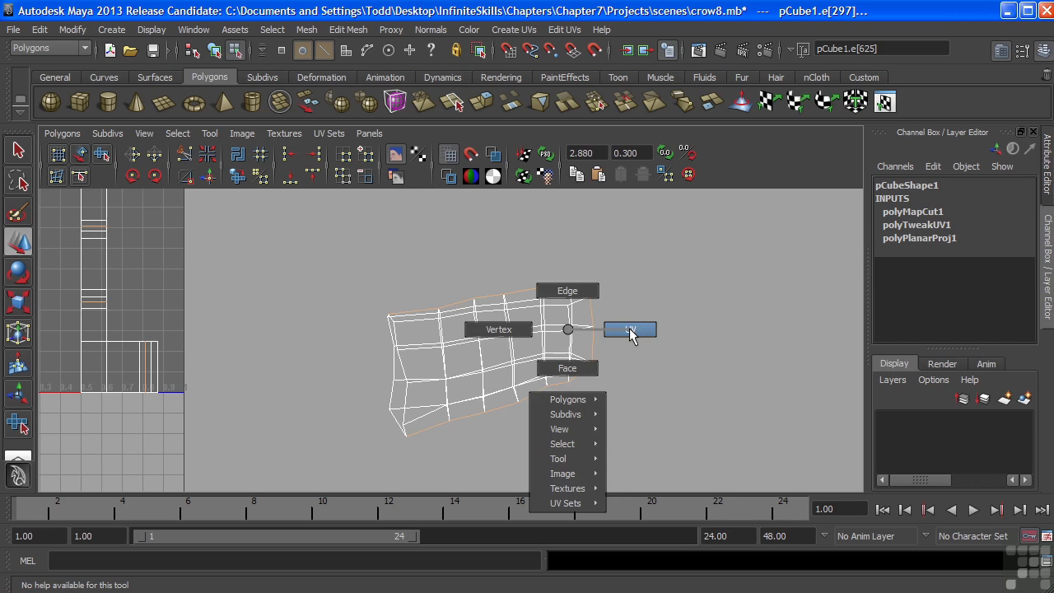
pyautogui.moveTo(630, 333); pyautogui.dragTo(629, 332, button='right')
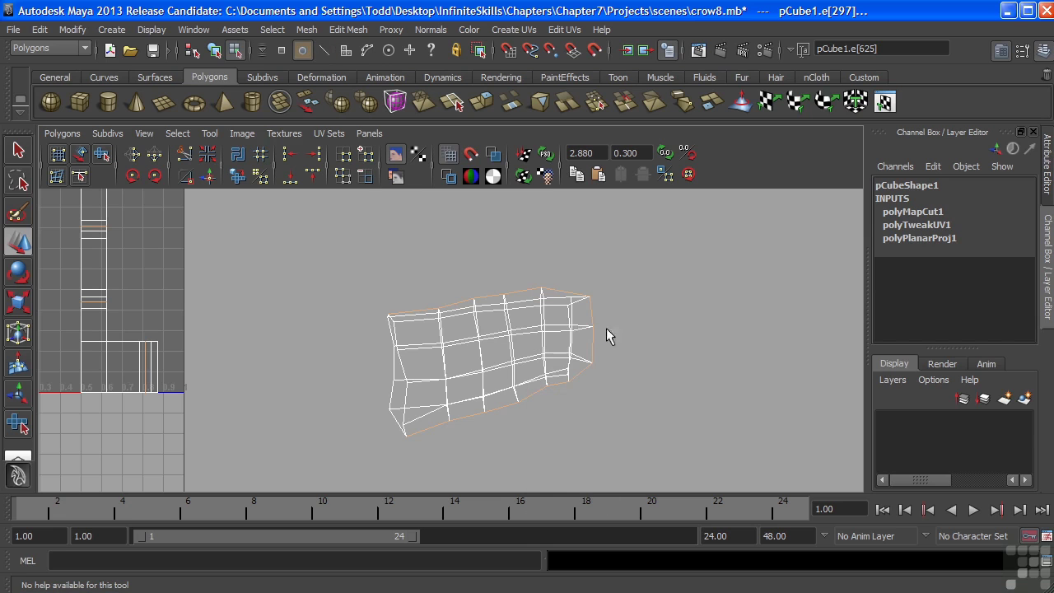
pyautogui.click(549, 337)
pyautogui.press('w')
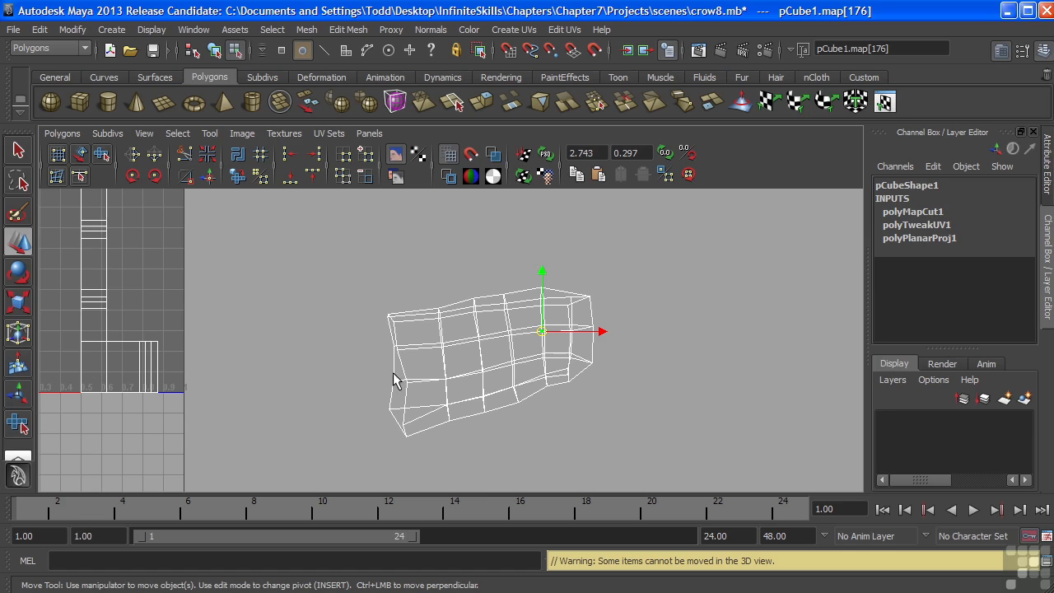
pyautogui.click(186, 137)
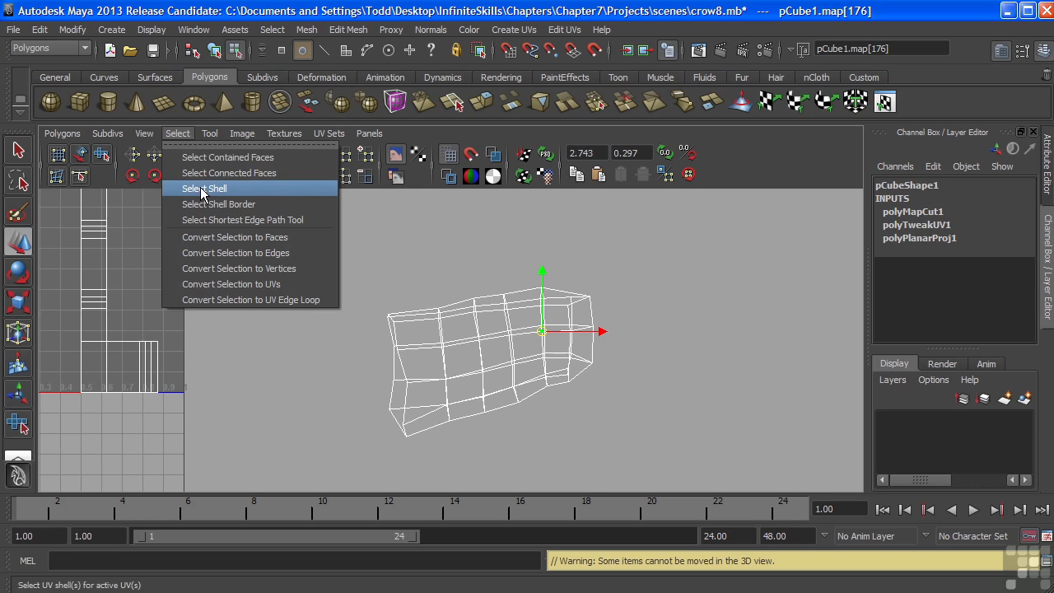
# Select the whole UV shell and drag it right, away from the other wing shell
pyautogui.click(203, 191)
pyautogui.moveTo(490, 362); pyautogui.dragTo(774, 356)
pyautogui.keyDown('alt'); pyautogui.moveTo(679, 377); pyautogui.dragTo(453, 348, button='middle'); pyautogui.keyUp('alt')
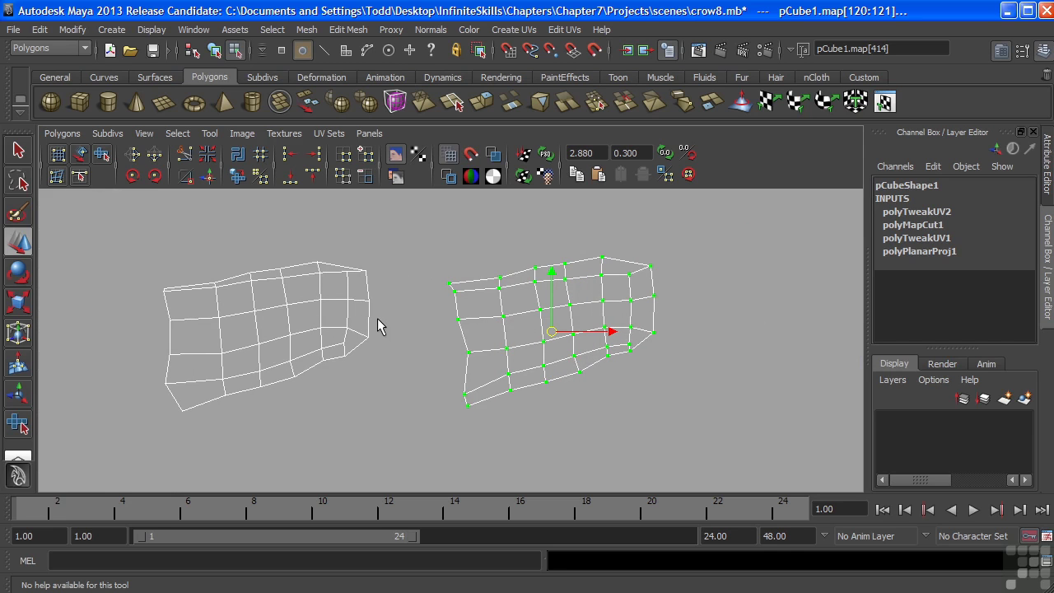
pyautogui.keyDown('alt'); pyautogui.moveTo(412, 316); pyautogui.dragTo(441, 324, button='middle'); pyautogui.keyUp('alt')
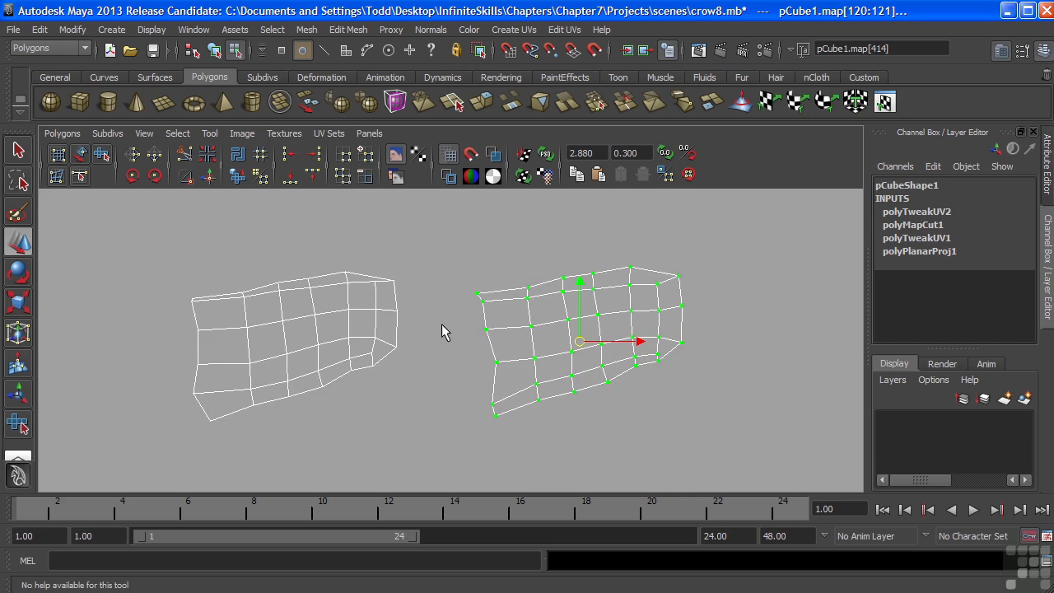
pyautogui.keyDown('alt'); pyautogui.moveTo(532, 312); pyautogui.dragTo(559, 317, button='middle'); pyautogui.keyUp('alt')
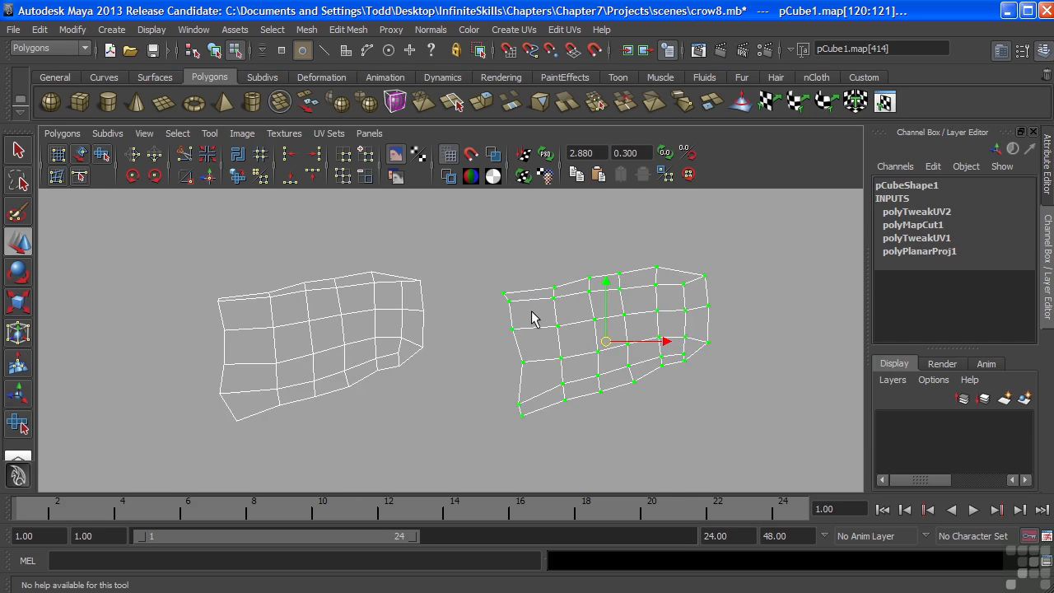
pyautogui.press('space')
pyautogui.keyDown('alt'); pyautogui.moveTo(714, 225); pyautogui.dragTo(651, 236); pyautogui.keyUp('alt')
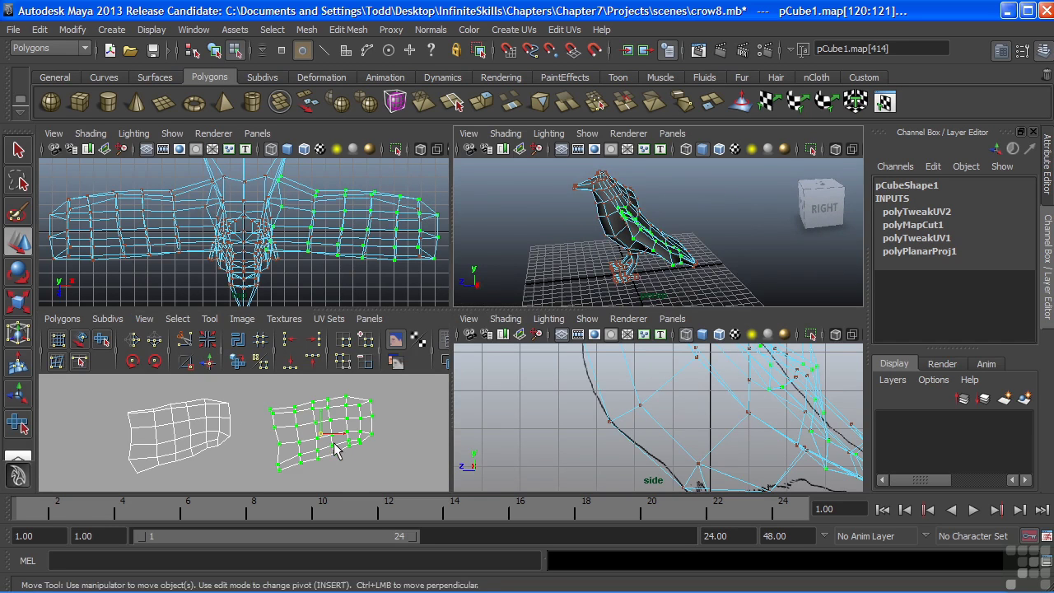
# Marquee-select the left wing UV shell and nudge it slightly up and right
pyautogui.keyDown('alt'); pyautogui.moveTo(656, 276); pyautogui.dragTo(638, 210); pyautogui.keyUp('alt')
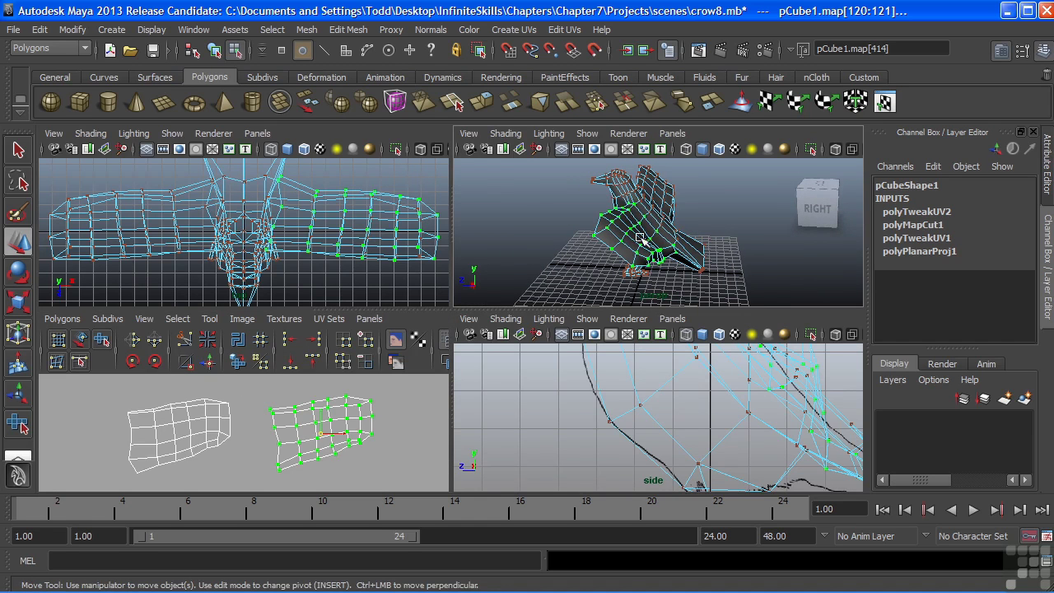
pyautogui.keyDown('alt'); pyautogui.moveTo(556, 255); pyautogui.dragTo(708, 252); pyautogui.keyUp('alt')
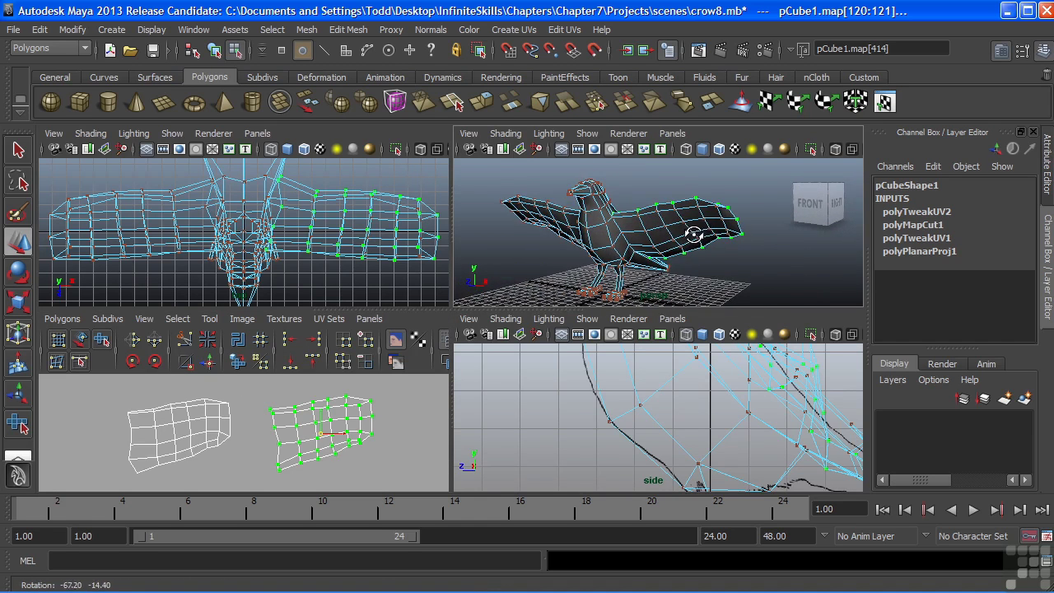
pyautogui.moveTo(93, 393); pyautogui.dragTo(237, 480)
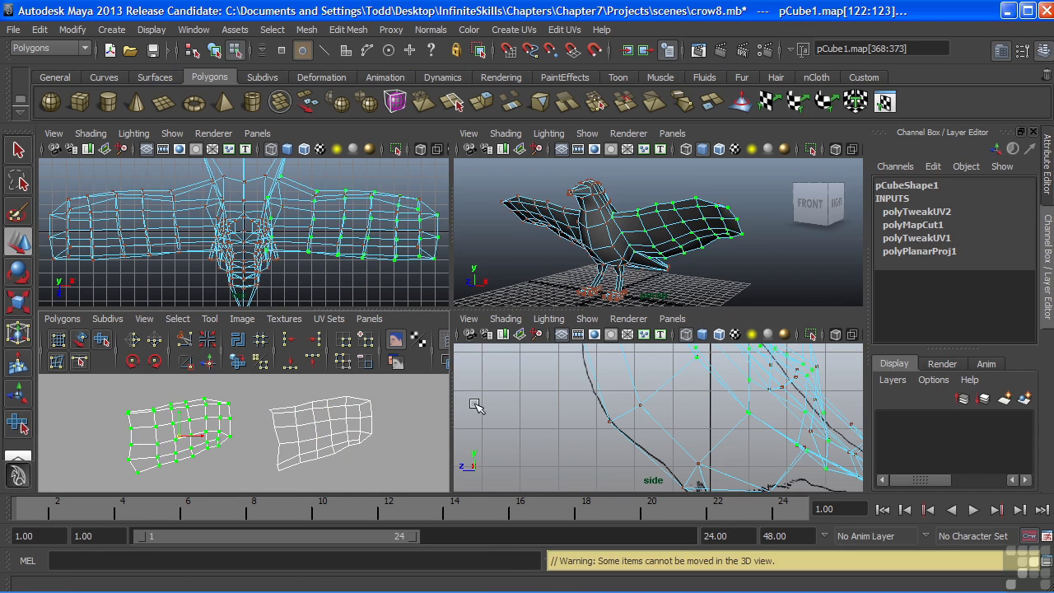
pyautogui.moveTo(239, 461); pyautogui.dragTo(242, 445, button='middle')
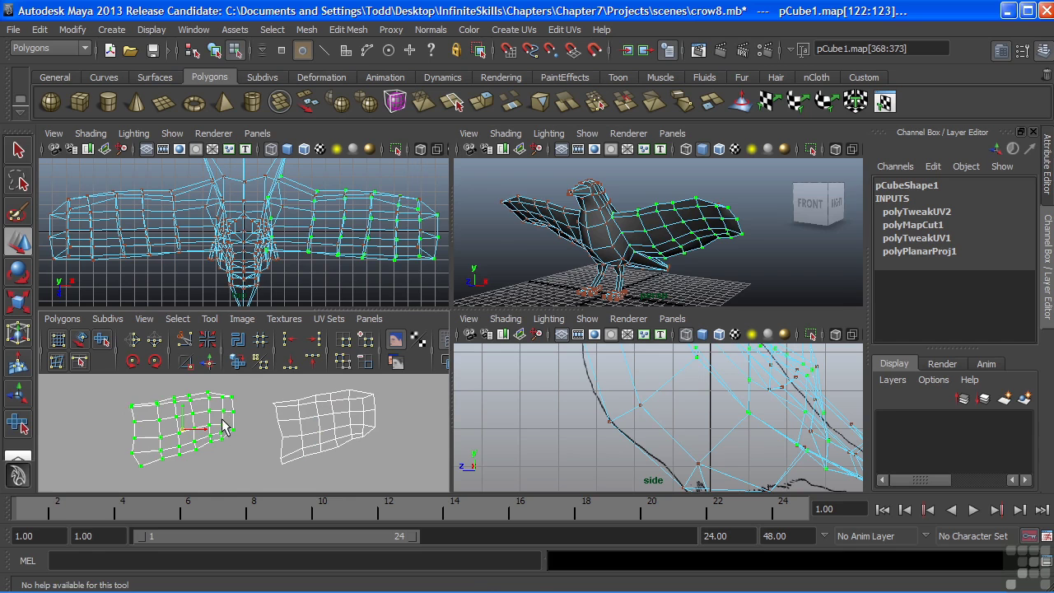
pyautogui.click(224, 411)
# In the maximized UV editor, undo a trial UV move and select the whole right shell
pyautogui.press('space')
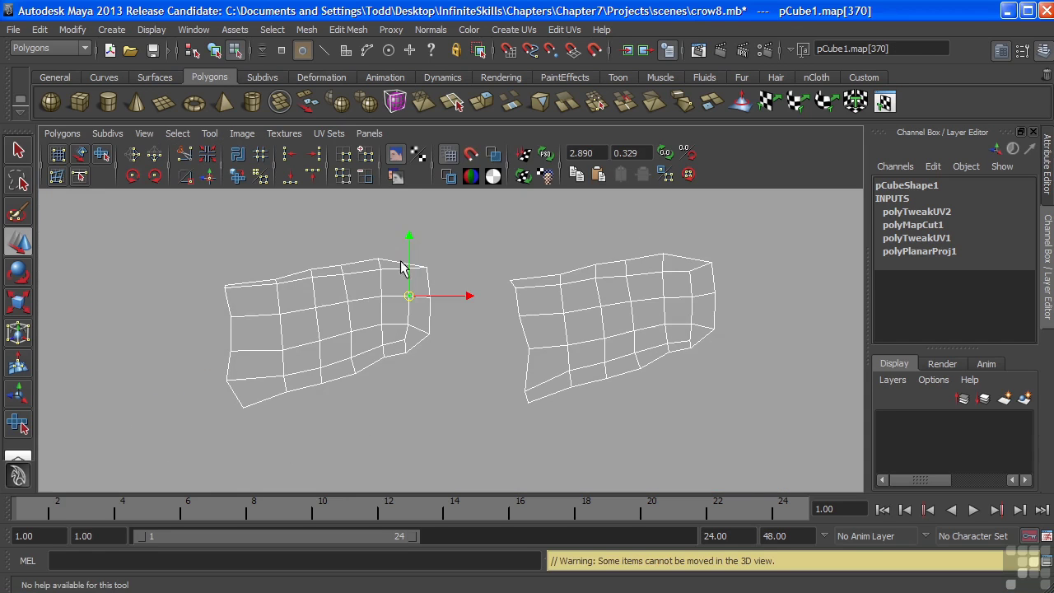
pyautogui.moveTo(409, 301); pyautogui.dragTo(470, 269)
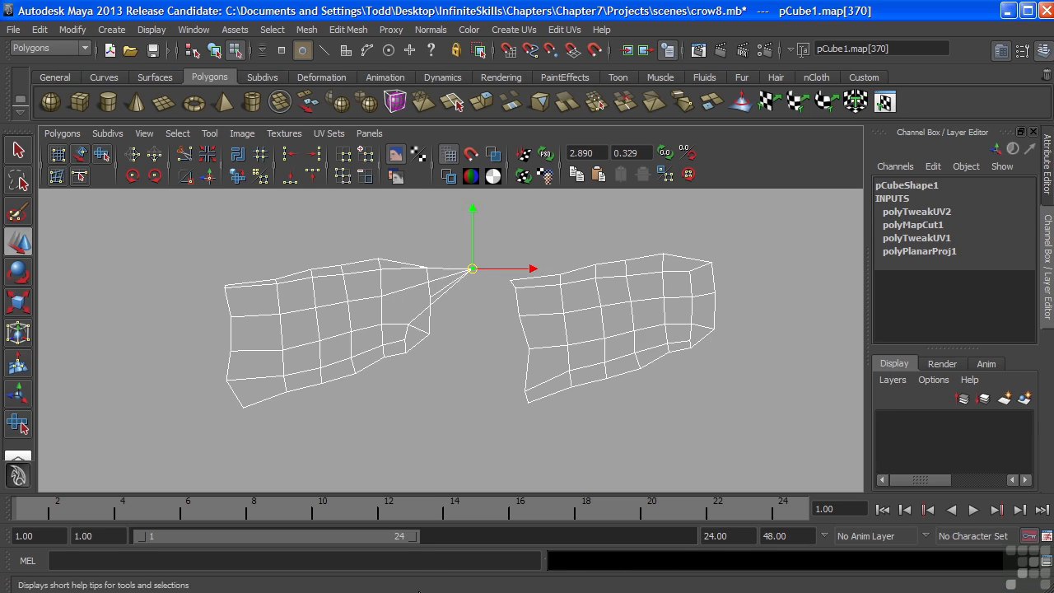
pyautogui.hotkey('ctrl', 'z')
pyautogui.keyDown('alt'); pyautogui.moveTo(436, 337); pyautogui.dragTo(404, 322, button='middle'); pyautogui.keyUp('alt')
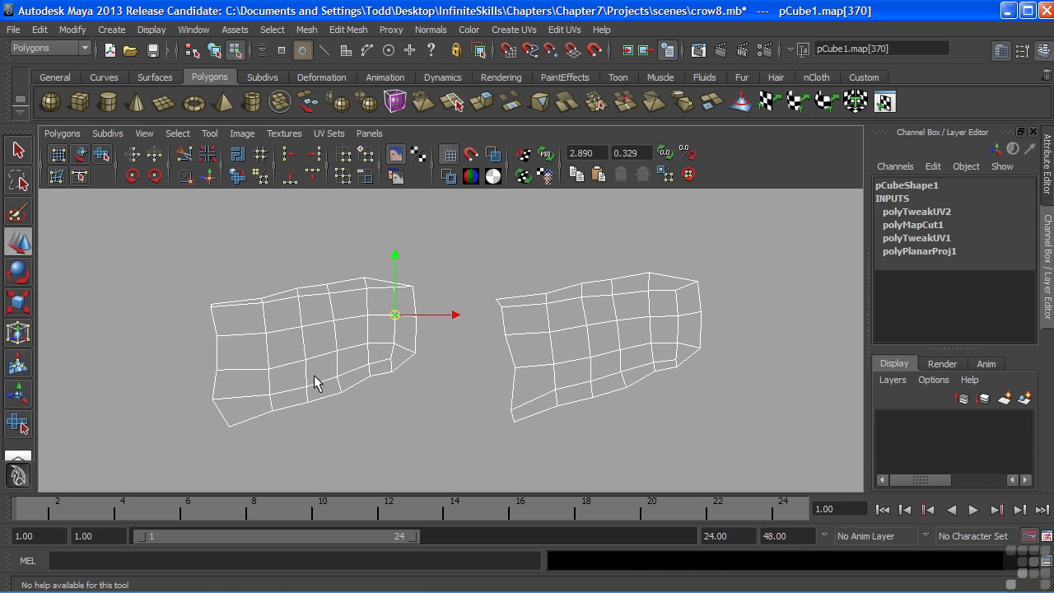
pyautogui.keyDown('alt'); pyautogui.moveTo(532, 417); pyautogui.dragTo(425, 387, button='right'); pyautogui.keyUp('alt')
pyautogui.keyDown('alt'); pyautogui.moveTo(425, 381); pyautogui.dragTo(419, 343, button='middle'); pyautogui.keyUp('alt')
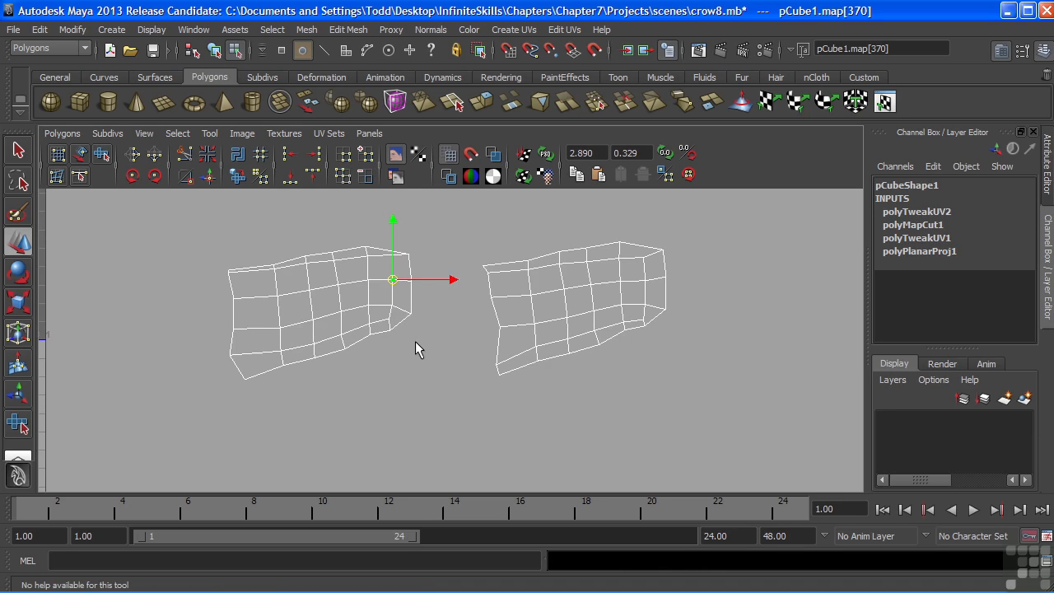
pyautogui.keyDown('alt'); pyautogui.moveTo(497, 338); pyautogui.dragTo(438, 352, button='middle'); pyautogui.keyUp('alt')
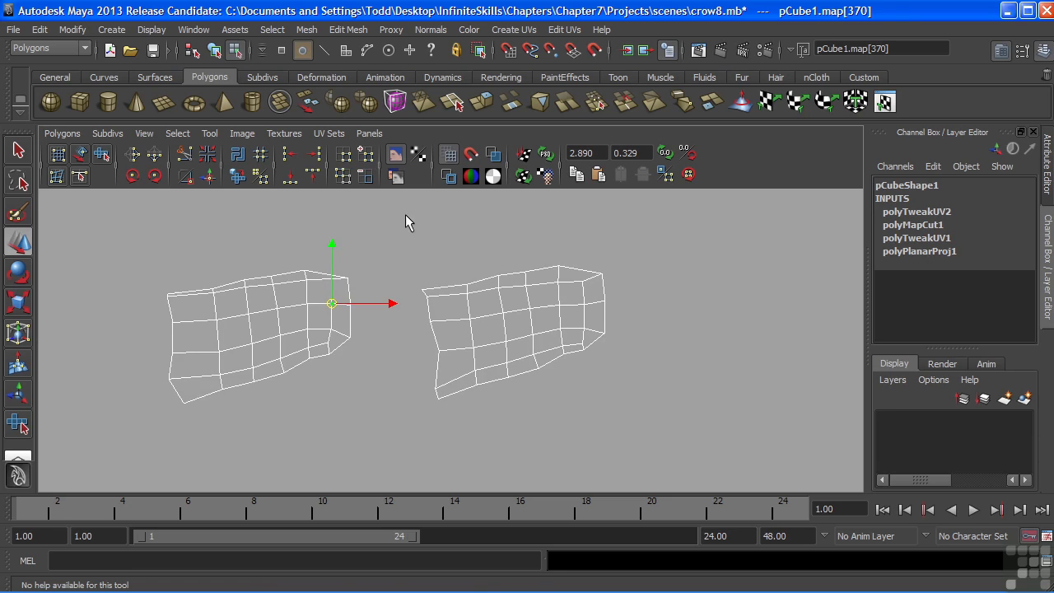
pyautogui.moveTo(405, 214); pyautogui.dragTo(624, 416)
pyautogui.keyDown('alt'); pyautogui.moveTo(429, 330); pyautogui.dragTo(458, 330, button='middle'); pyautogui.keyUp('alt')
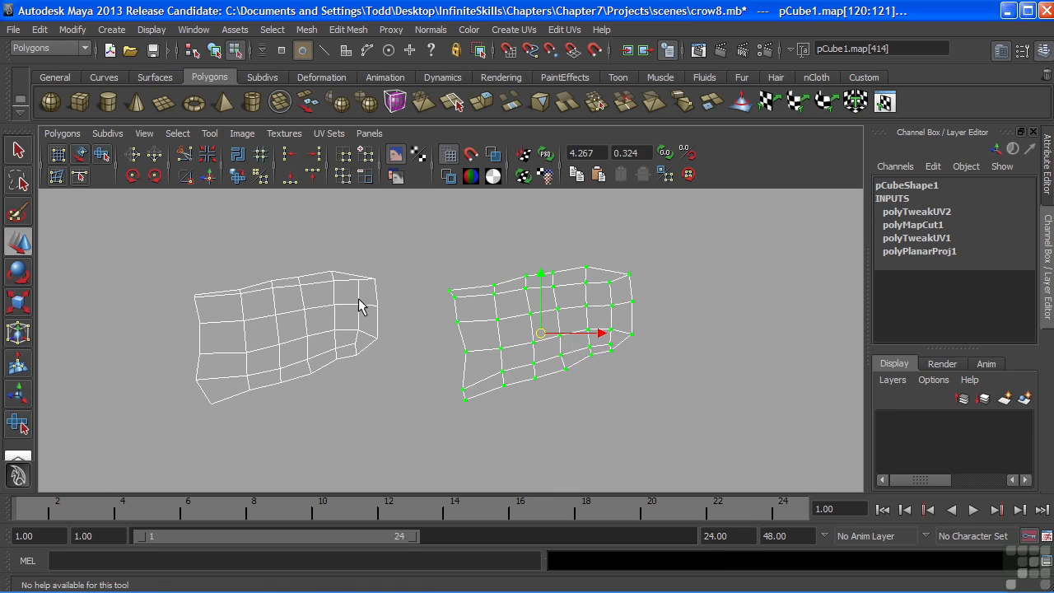
# Open the Polygons > Unfold options window and move it aside from the UV view
pyautogui.click(64, 133)
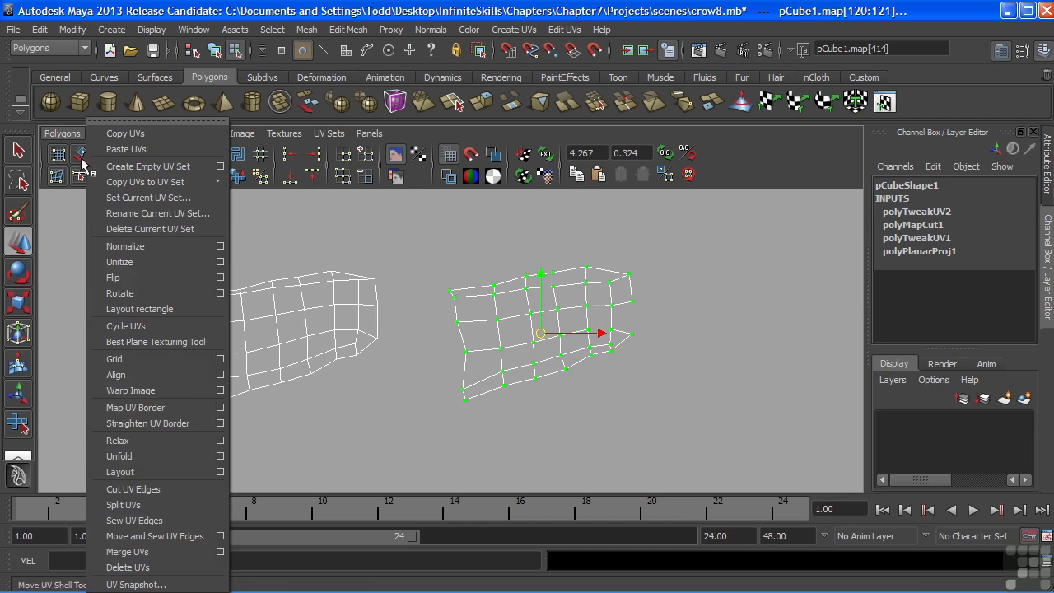
pyautogui.click(220, 457)
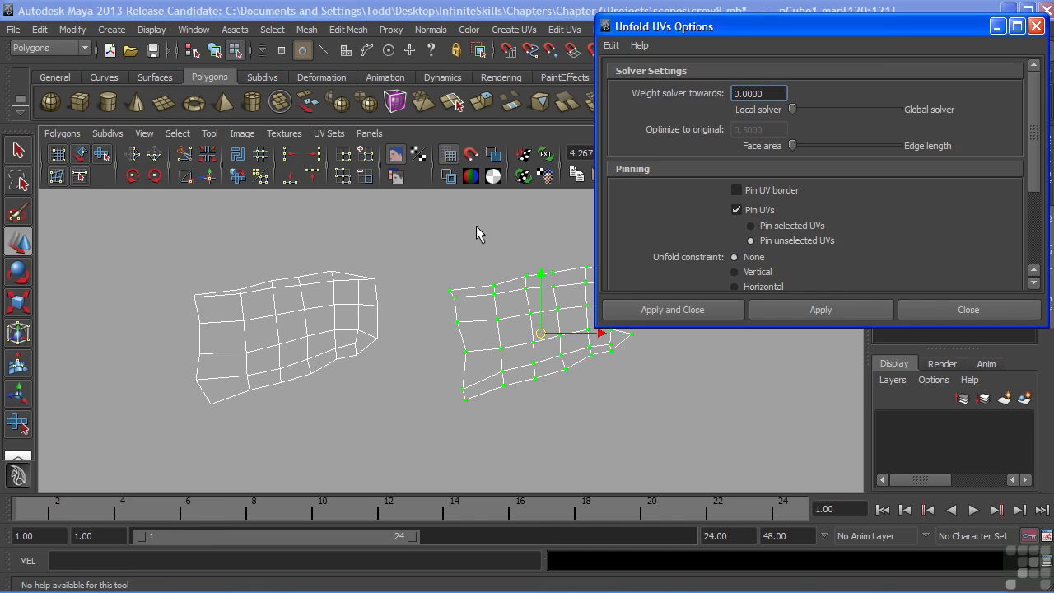
pyautogui.keyDown('alt'); pyautogui.moveTo(475, 228); pyautogui.dragTo(355, 223, button='middle'); pyautogui.keyUp('alt')
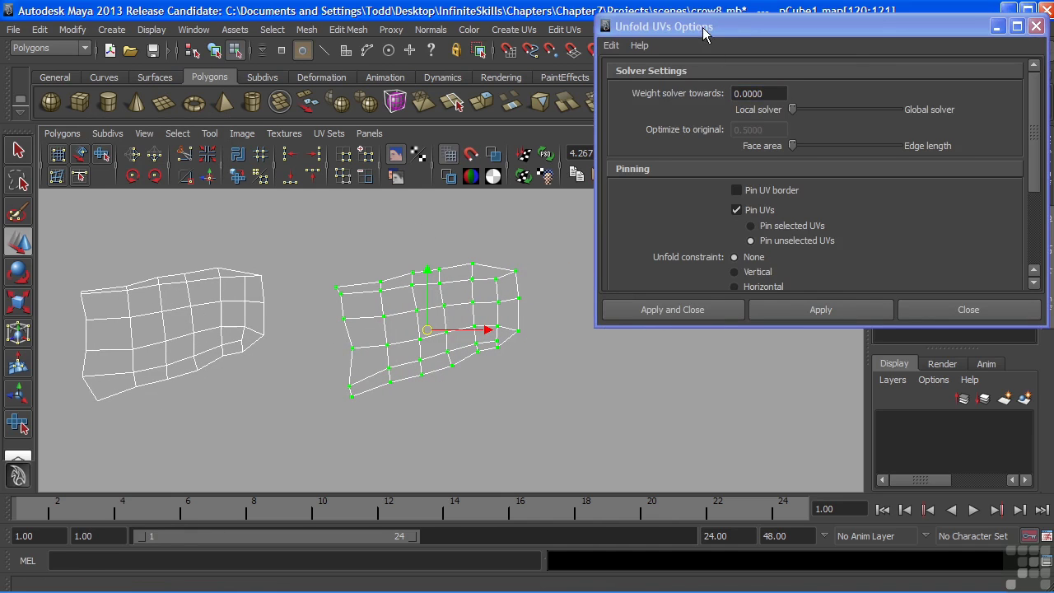
pyautogui.moveTo(704, 31); pyautogui.dragTo(668, 20)
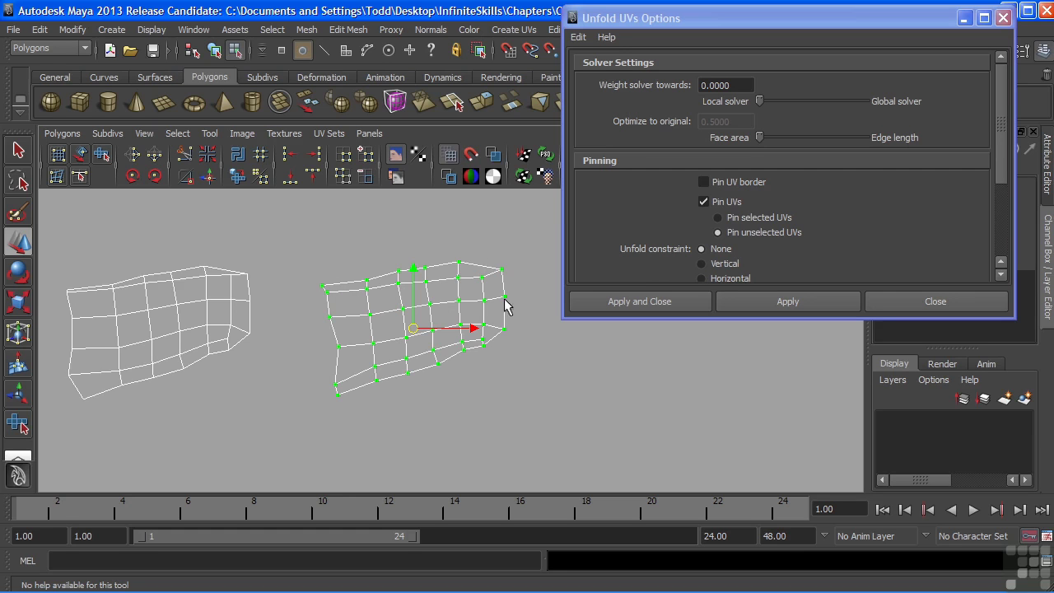
pyautogui.press('g')
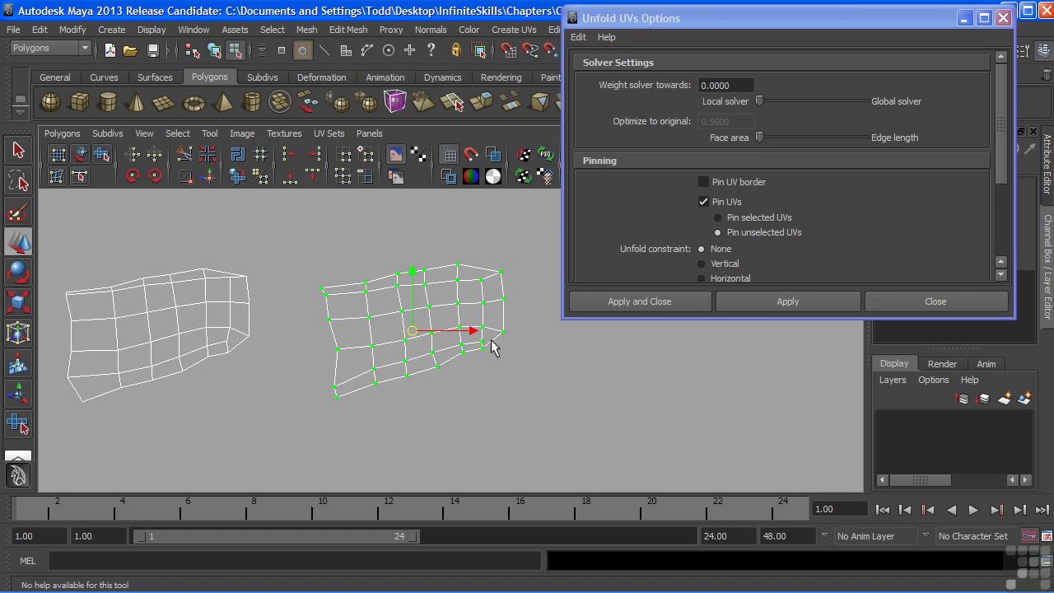
# Reset the Unfold UVs options to defaults and unfold the right shell with 5000 iterations
pyautogui.press('g')
pyautogui.click(579, 37)
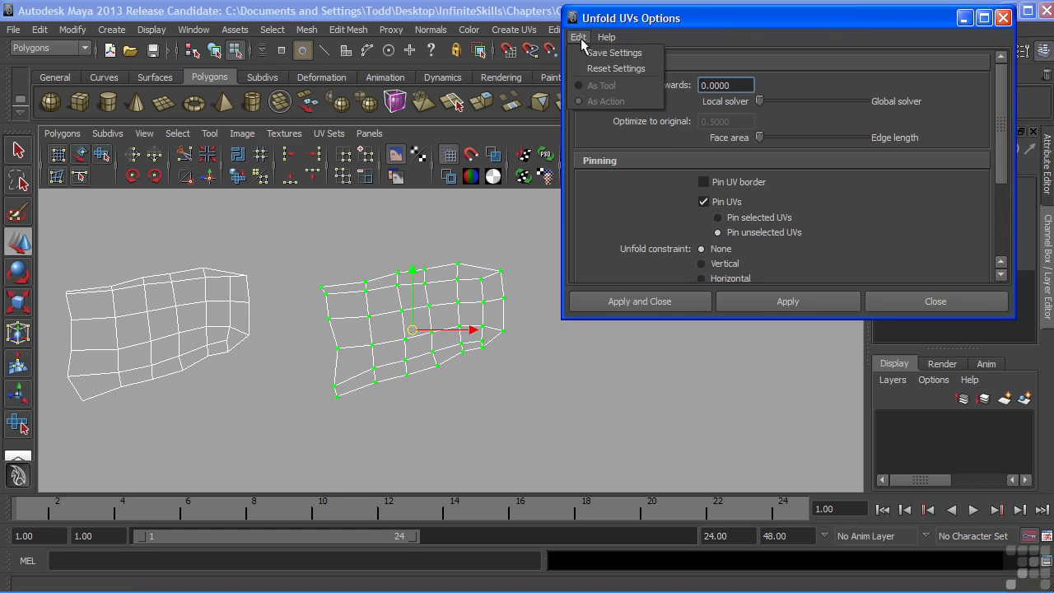
pyautogui.click(598, 69)
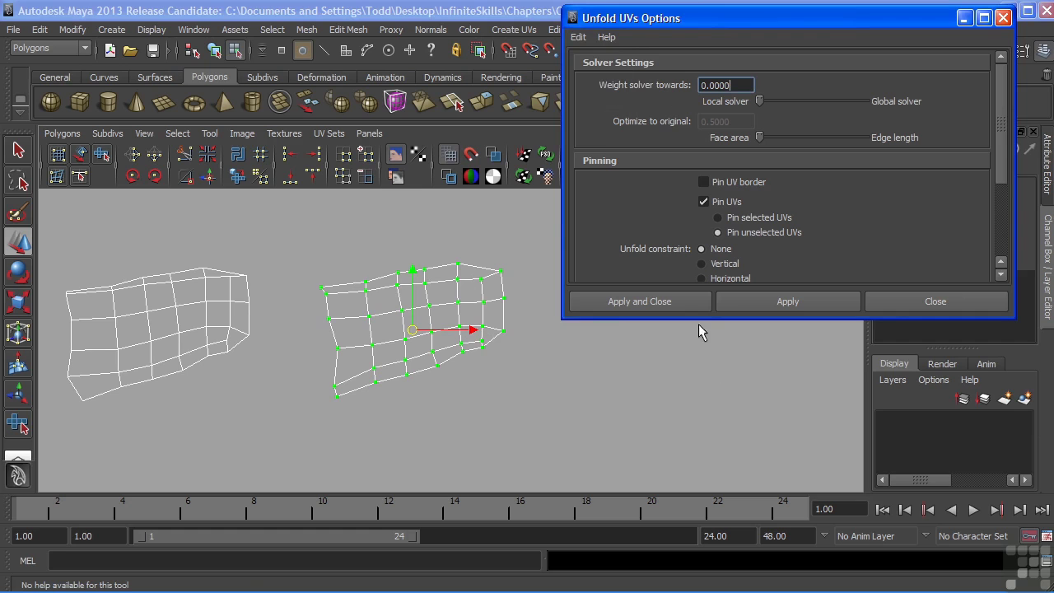
pyautogui.moveTo(698, 320); pyautogui.dragTo(708, 471)
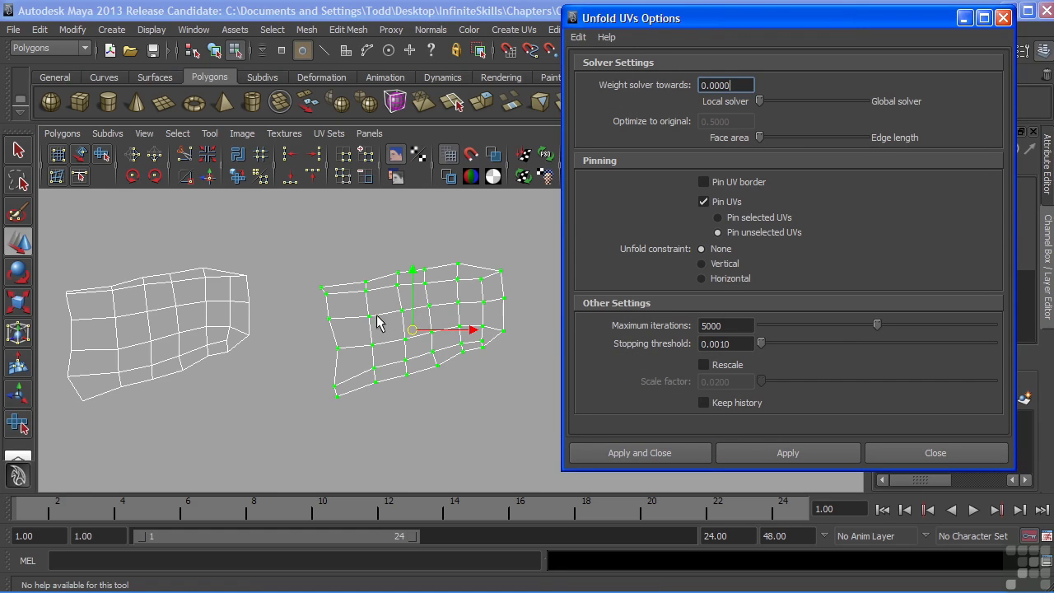
pyautogui.keyDown('alt'); pyautogui.moveTo(376, 322); pyautogui.dragTo(369, 322, button='middle'); pyautogui.keyUp('alt')
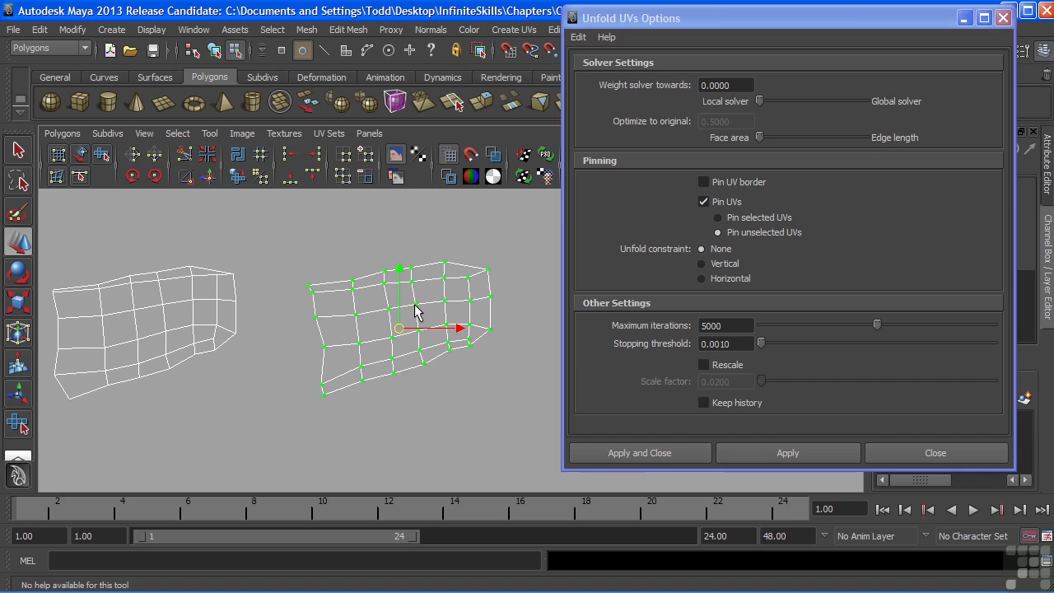
pyautogui.click(639, 452)
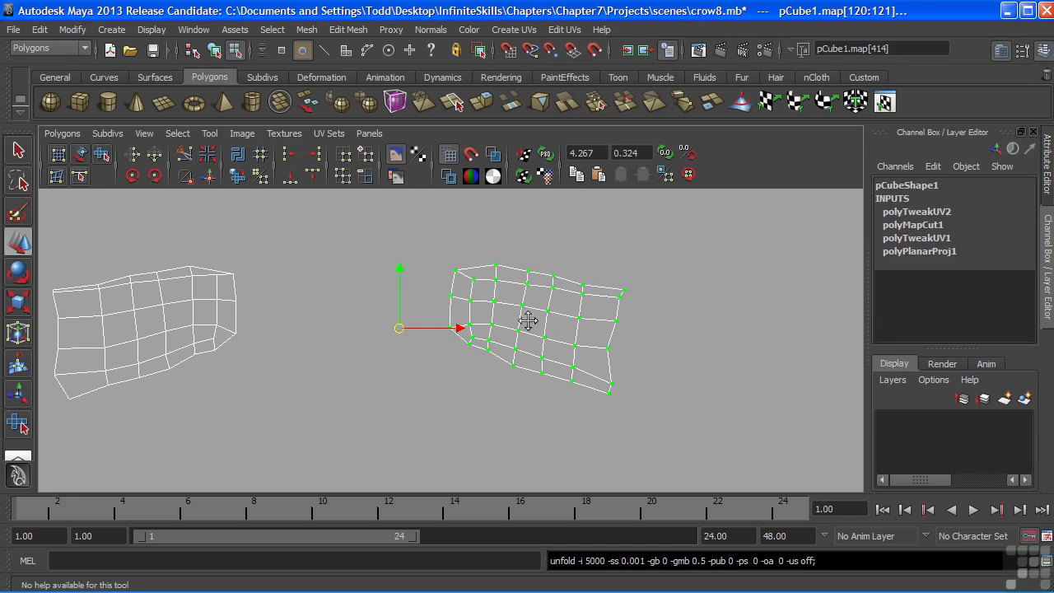
# Activate the Smooth UV Tool with the right wing shell framed in view
pyautogui.keyDown('alt'); pyautogui.moveTo(530, 318); pyautogui.dragTo(414, 299, button='middle'); pyautogui.keyUp('alt')
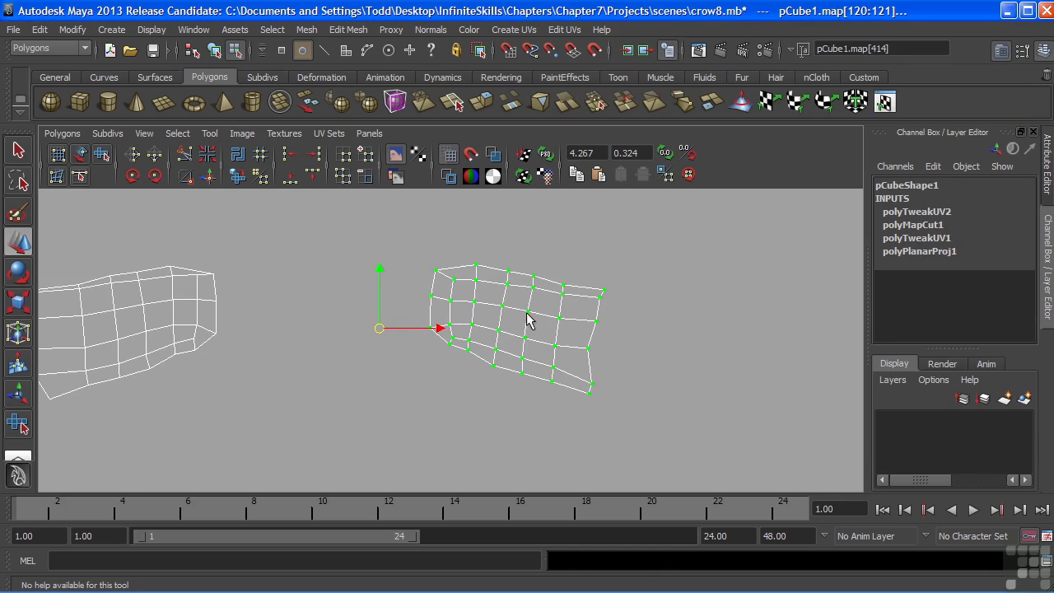
pyautogui.keyDown('alt'); pyautogui.moveTo(529, 318); pyautogui.dragTo(442, 279, button='middle'); pyautogui.keyUp('alt')
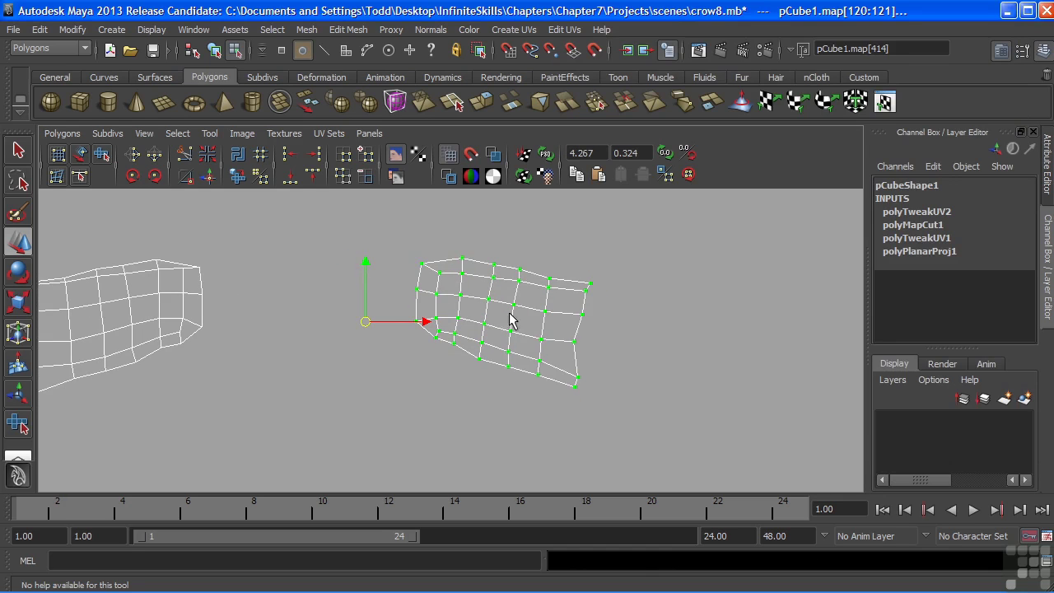
pyautogui.keyDown('alt'); pyautogui.moveTo(508, 318); pyautogui.dragTo(497, 289, button='middle'); pyautogui.keyUp('alt')
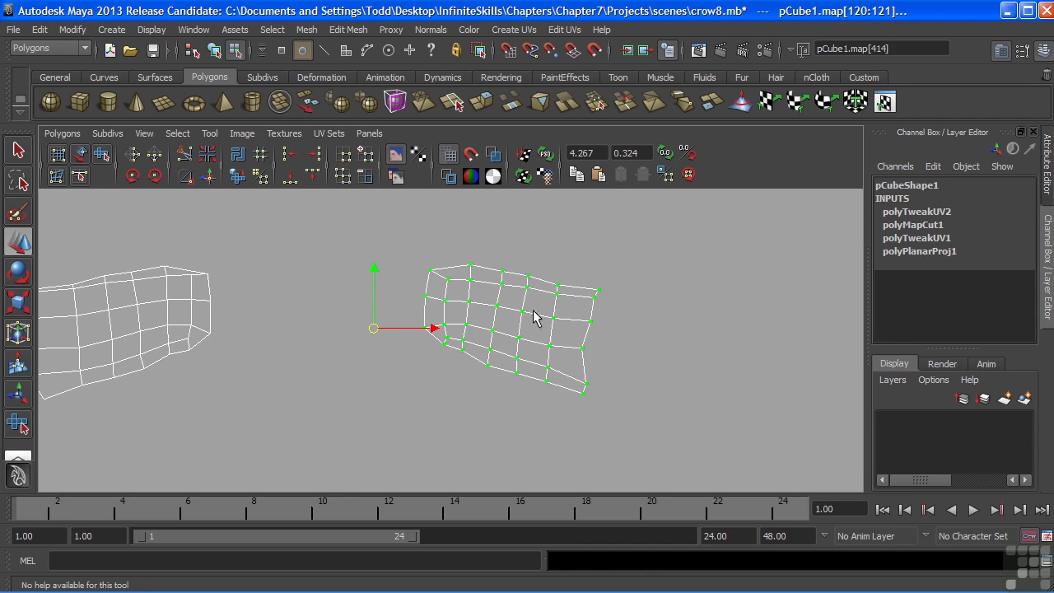
pyautogui.keyDown('alt'); pyautogui.moveTo(184, 242); pyautogui.dragTo(275, 236, button='middle'); pyautogui.keyUp('alt')
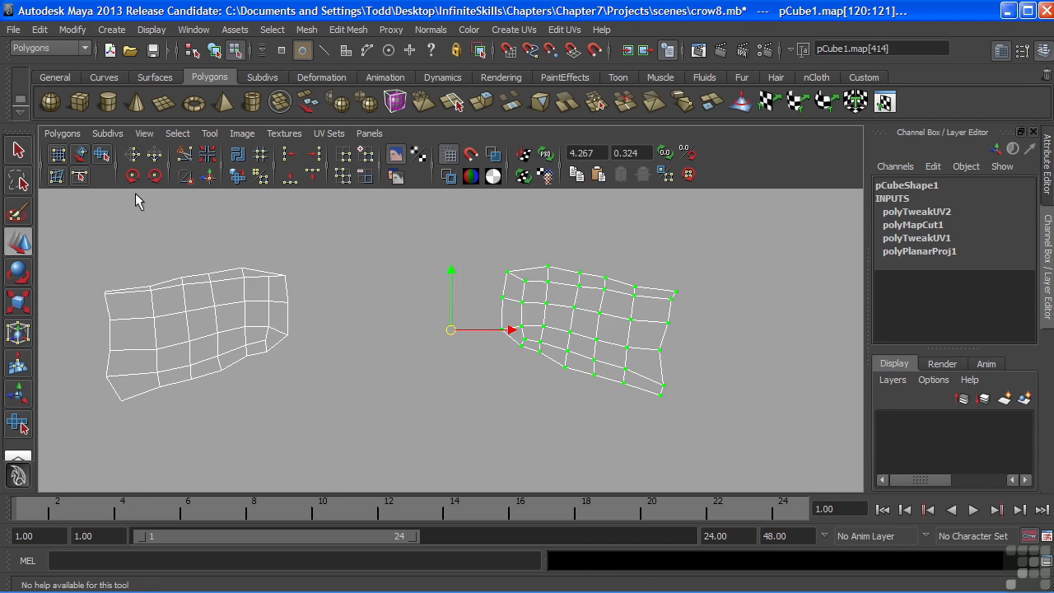
pyautogui.click(102, 155)
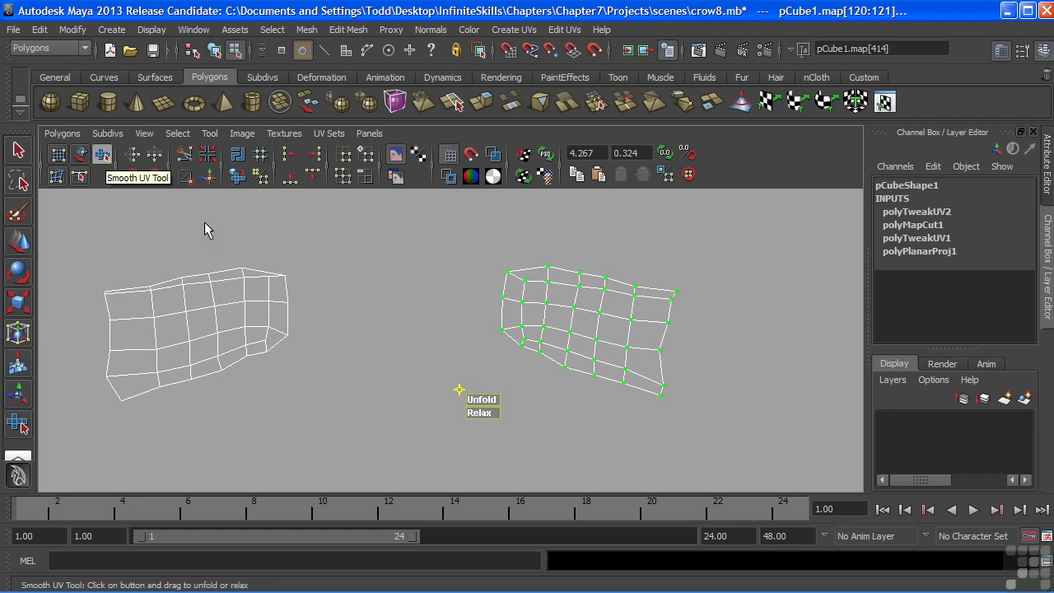
pyautogui.keyDown('alt'); pyautogui.moveTo(480, 320); pyautogui.dragTo(458, 304, button='middle'); pyautogui.keyUp('alt')
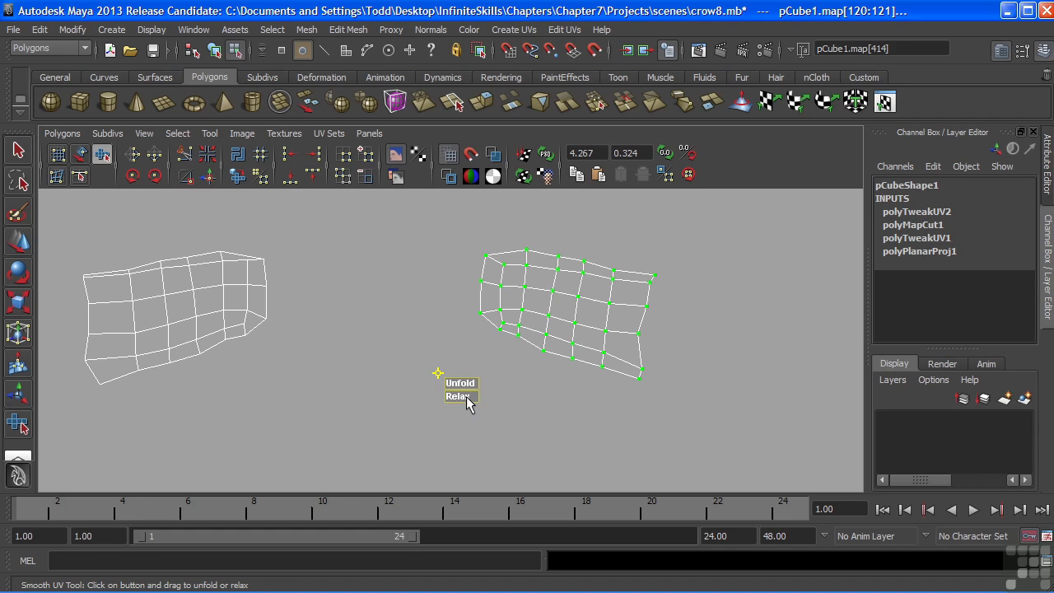
pyautogui.keyDown('alt'); pyautogui.moveTo(487, 380); pyautogui.dragTo(473, 380, button='middle'); pyautogui.keyUp('alt')
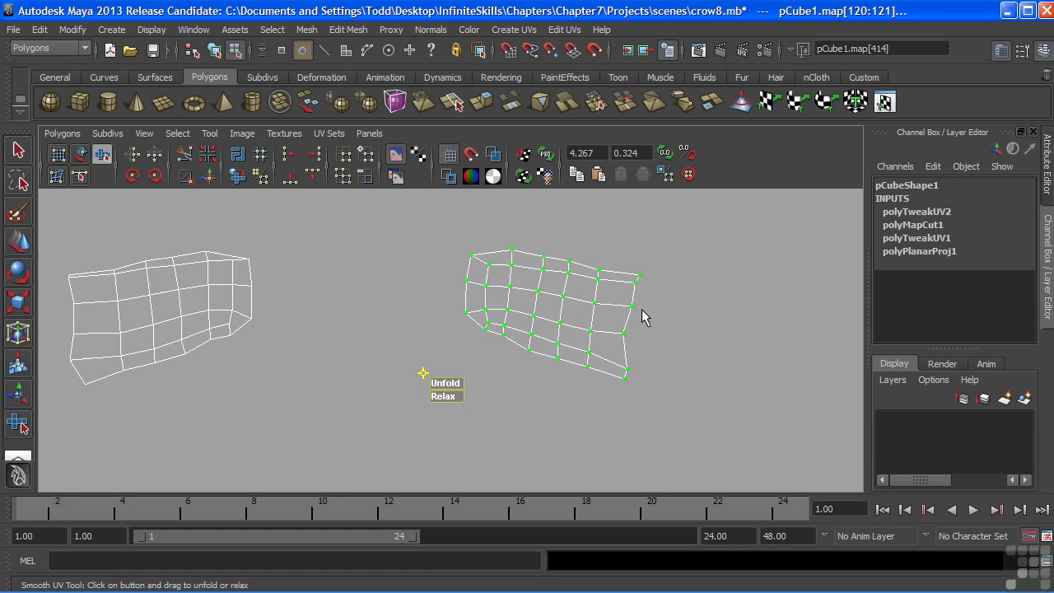
pyautogui.keyDown('alt'); pyautogui.moveTo(566, 308); pyautogui.dragTo(439, 279, button='middle'); pyautogui.keyUp('alt')
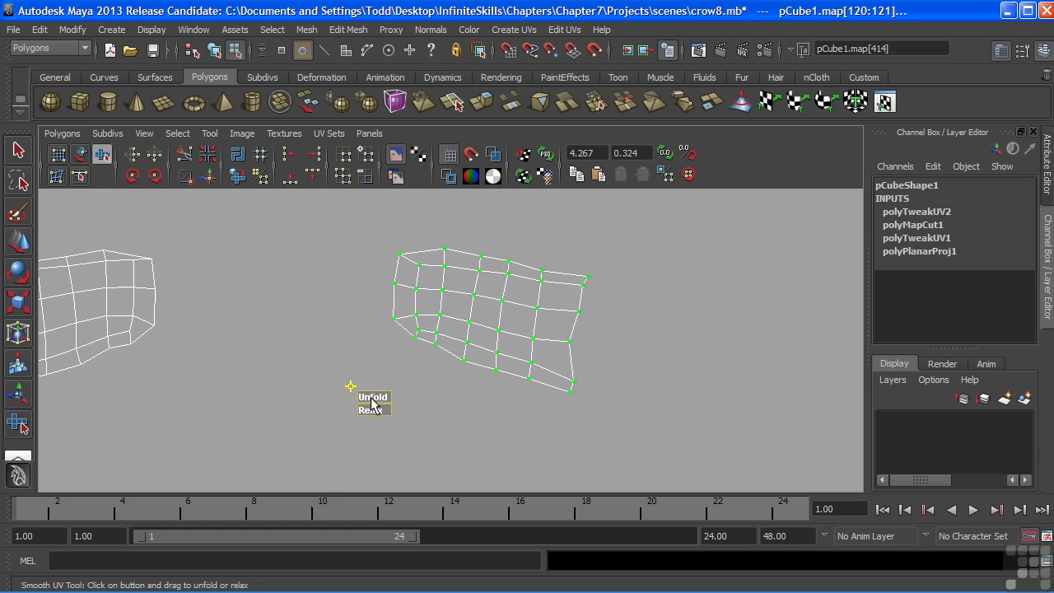
# Drag the Smooth UV Tool's Unfold handle to spread the right shell's UVs evenly
pyautogui.moveTo(372, 394); pyautogui.dragTo(404, 391)
pyautogui.moveTo(472, 392); pyautogui.dragTo(392, 393)
pyautogui.moveTo(476, 389); pyautogui.dragTo(558, 389)
pyautogui.moveTo(557, 389)
pyautogui.mouseDown()
pyautogui.moveTo(315, 392)
pyautogui.moveTo(539, 397)
pyautogui.mouseUp()
pyautogui.keyDown('alt'); pyautogui.moveTo(337, 284); pyautogui.dragTo(532, 287, button='middle'); pyautogui.keyUp('alt')
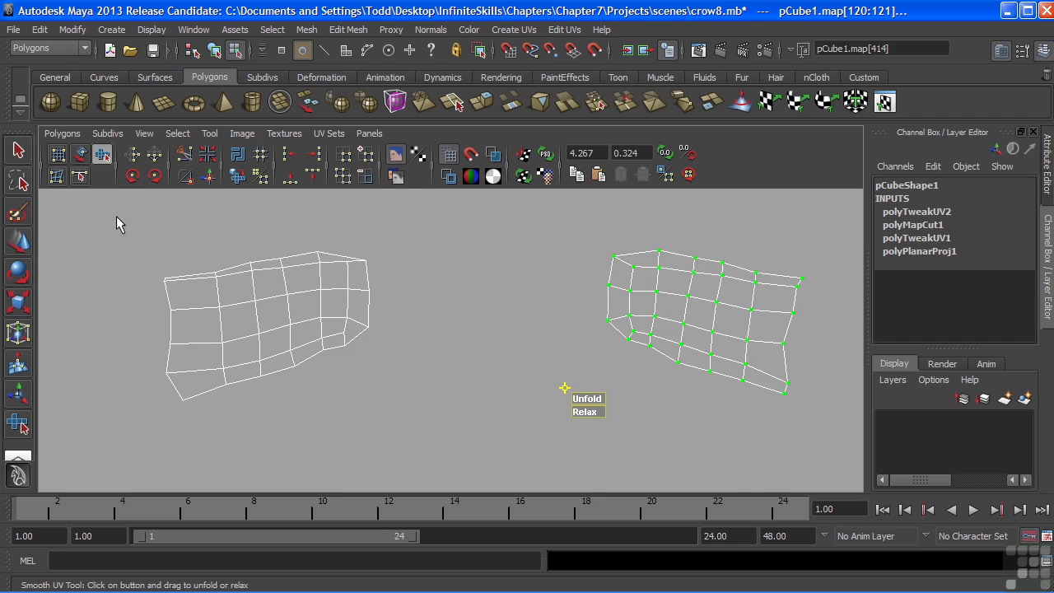
# Select the left wing shell's UVs and unfold them with the Smooth UV Tool's Unfold handle
pyautogui.moveTo(117, 216); pyautogui.dragTo(406, 421)
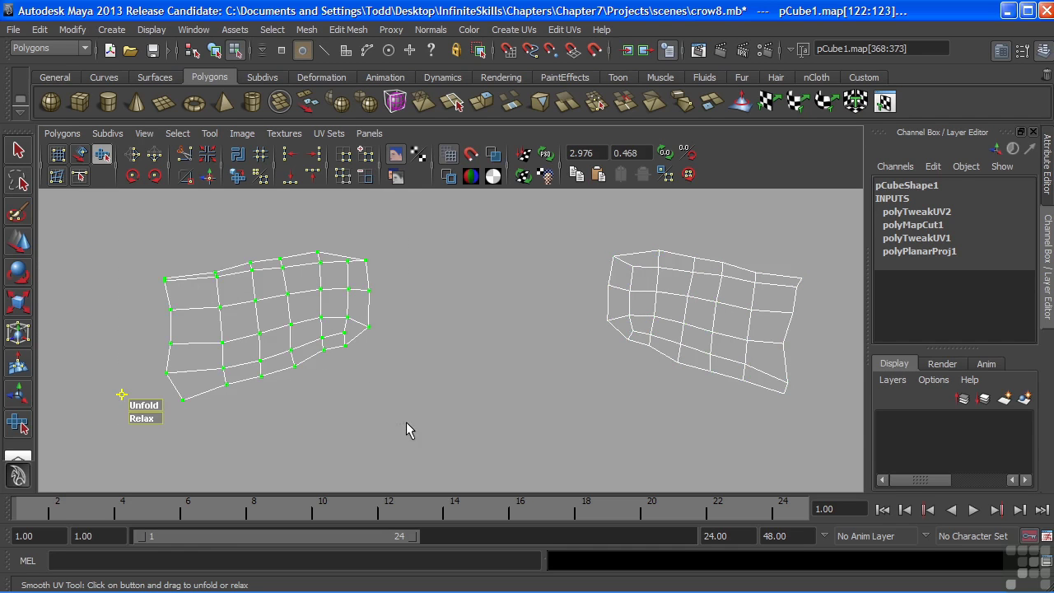
pyautogui.keyDown('alt'); pyautogui.moveTo(348, 353); pyautogui.dragTo(515, 350, button='middle'); pyautogui.keyUp('alt')
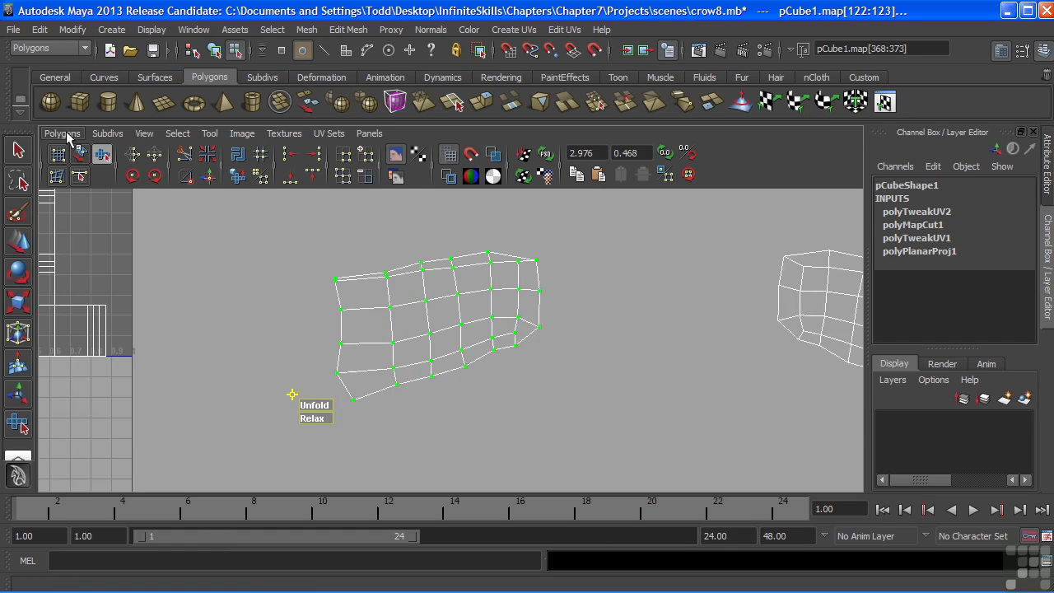
pyautogui.click(60, 132)
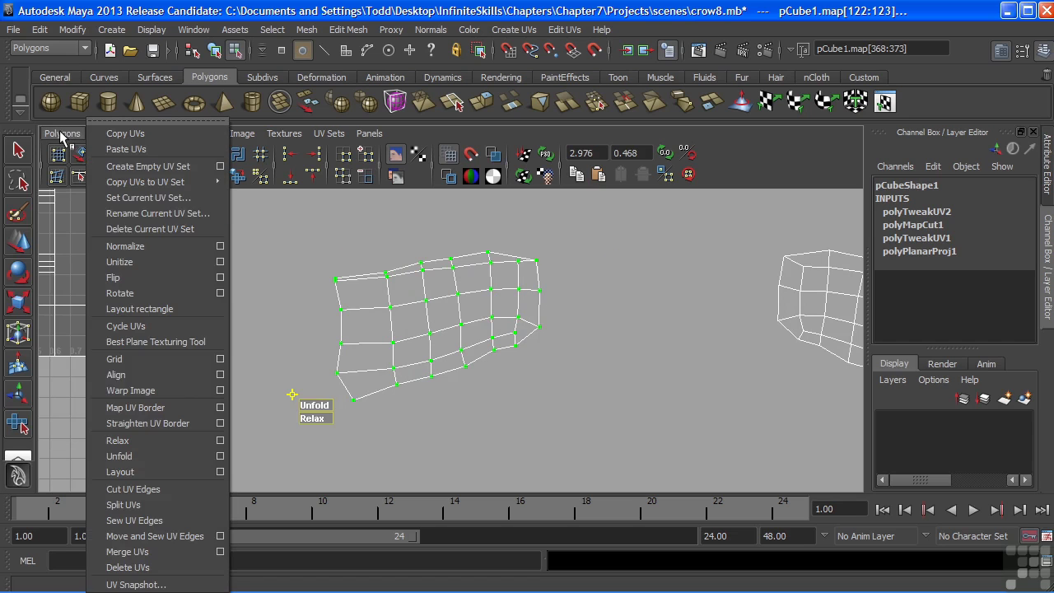
pyautogui.click(222, 458)
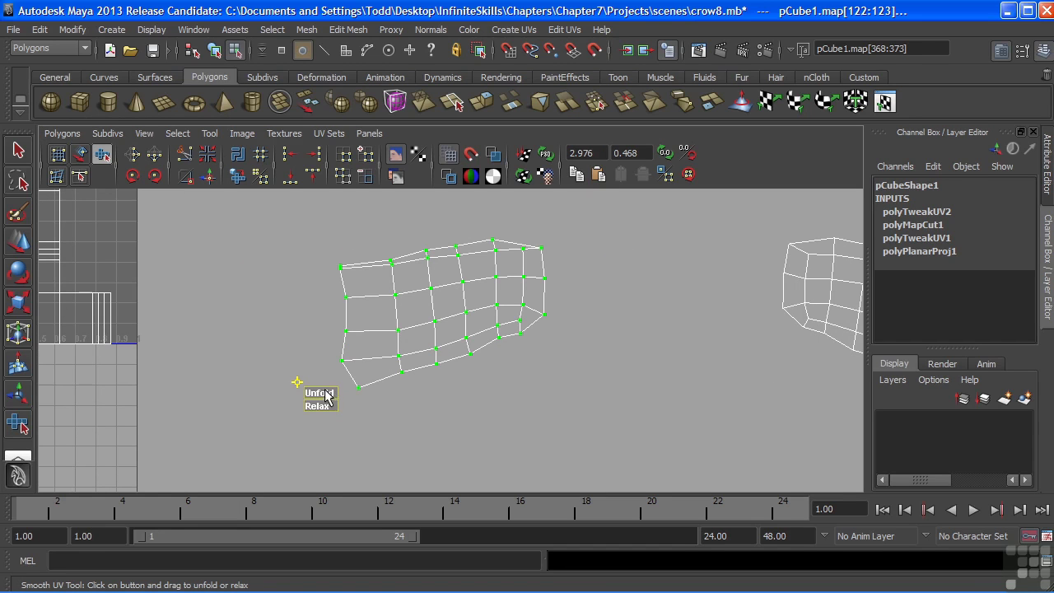
pyautogui.moveTo(324, 397); pyautogui.dragTo(324, 396)
pyautogui.moveTo(323, 390); pyautogui.dragTo(463, 392)
pyautogui.moveTo(571, 384); pyautogui.dragTo(573, 383)
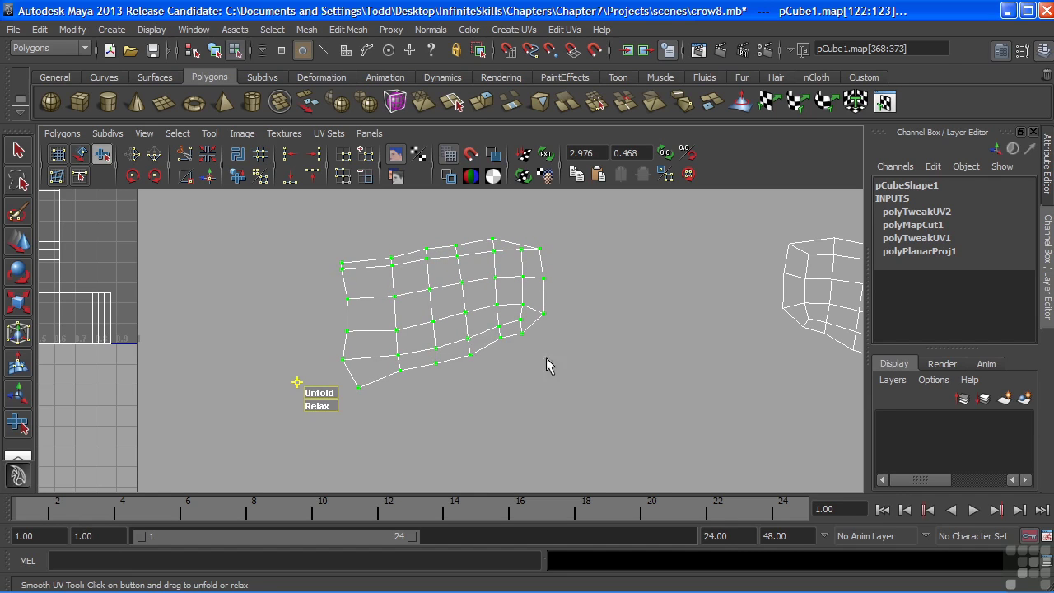
# Deselect the UVs and zoom out to view both smoothed wing shells side by side
pyautogui.keyDown('alt'); pyautogui.moveTo(482, 298); pyautogui.dragTo(407, 293, button='middle'); pyautogui.keyUp('alt')
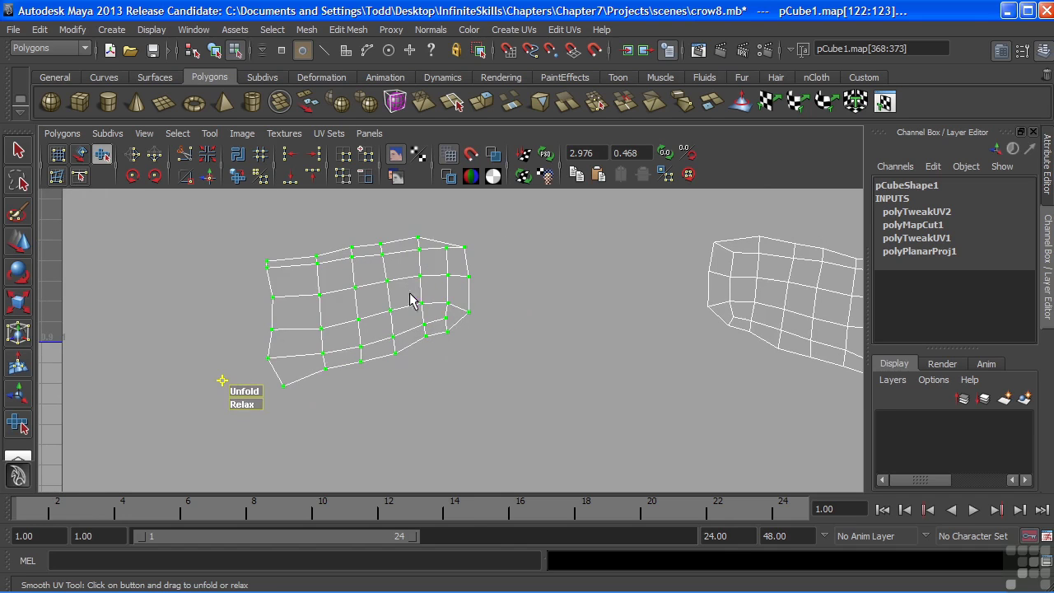
pyautogui.click(581, 350)
pyautogui.keyDown('alt'); pyautogui.moveTo(620, 329); pyautogui.dragTo(294, 282, button='right'); pyautogui.keyUp('alt')
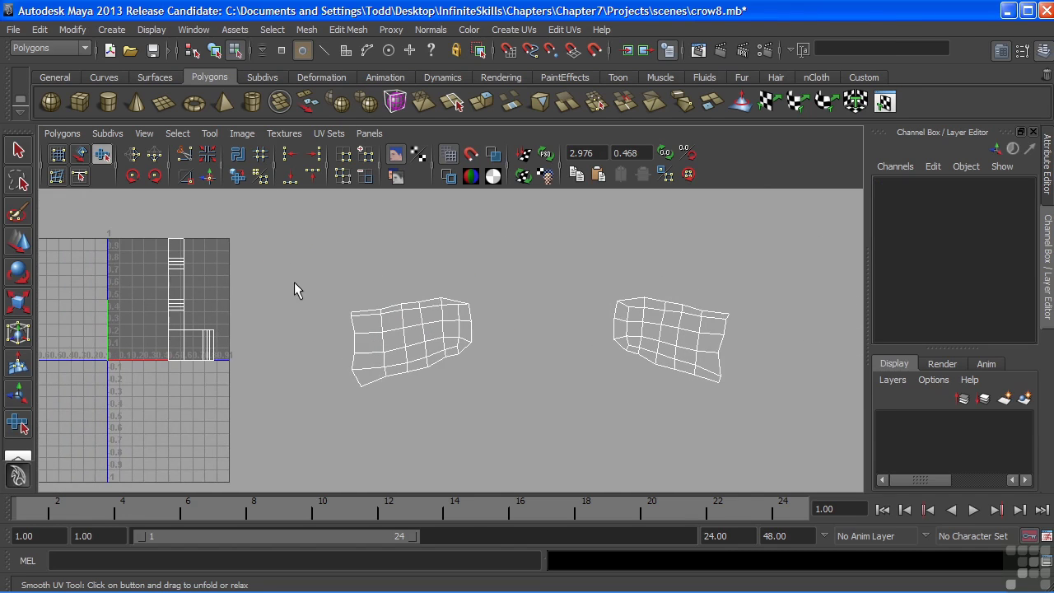